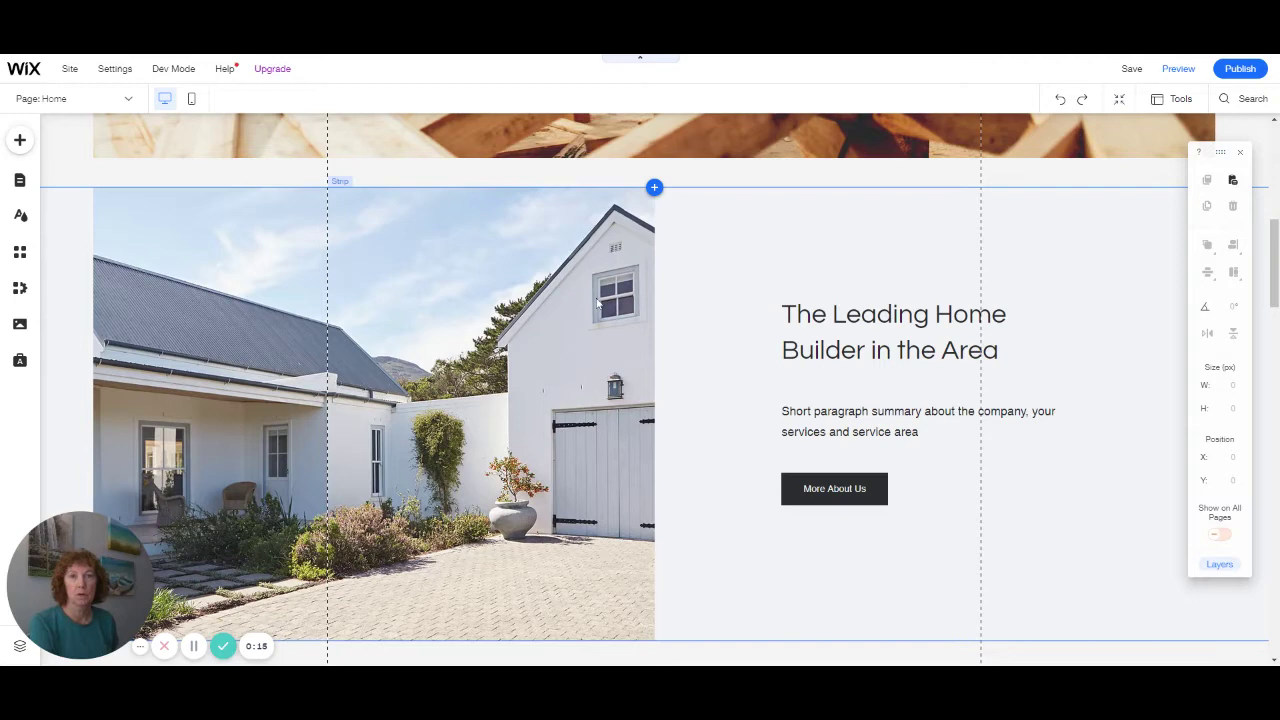
Select the left column of the strip holding the house photo
left_click(556, 288)
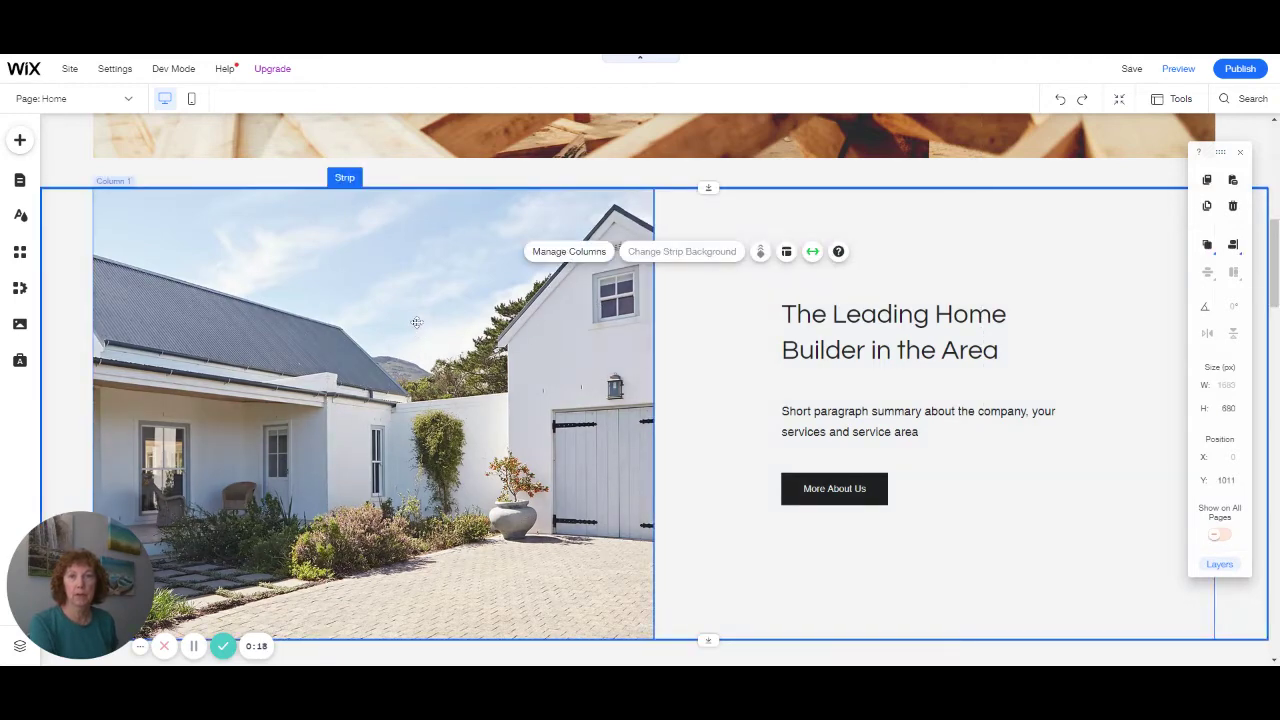
left_click(890, 290)
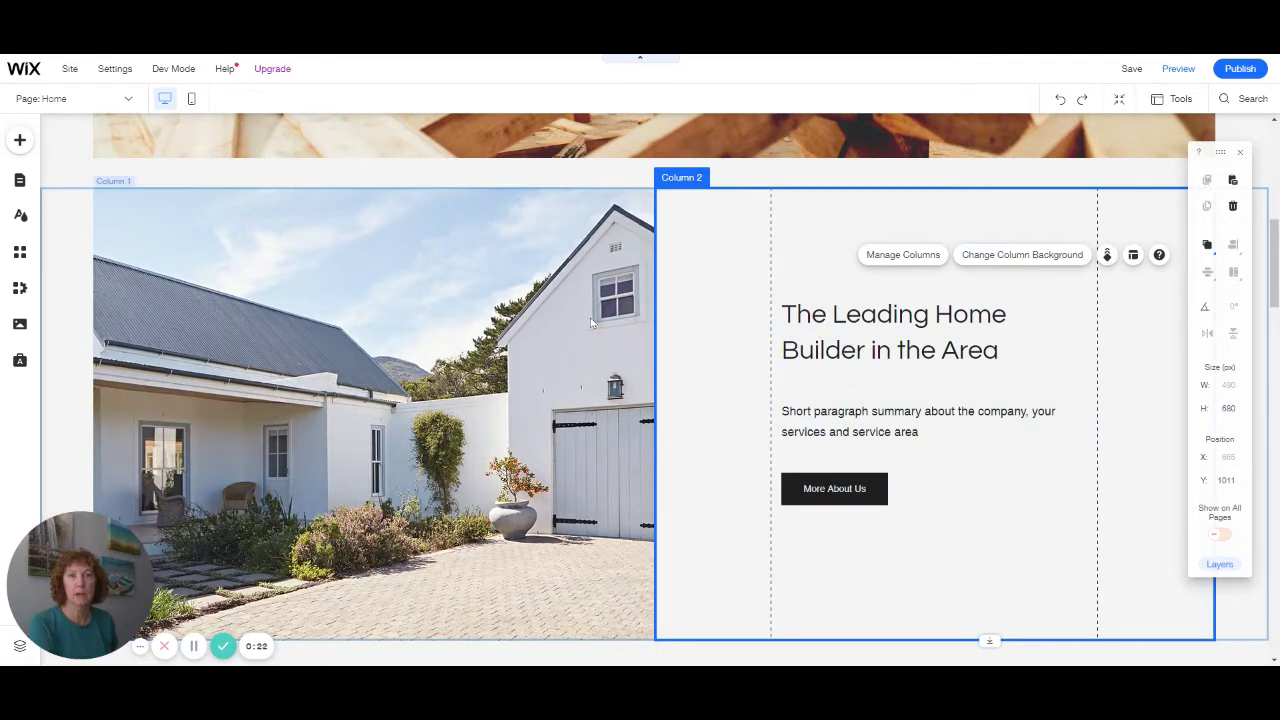
left_click(590, 320)
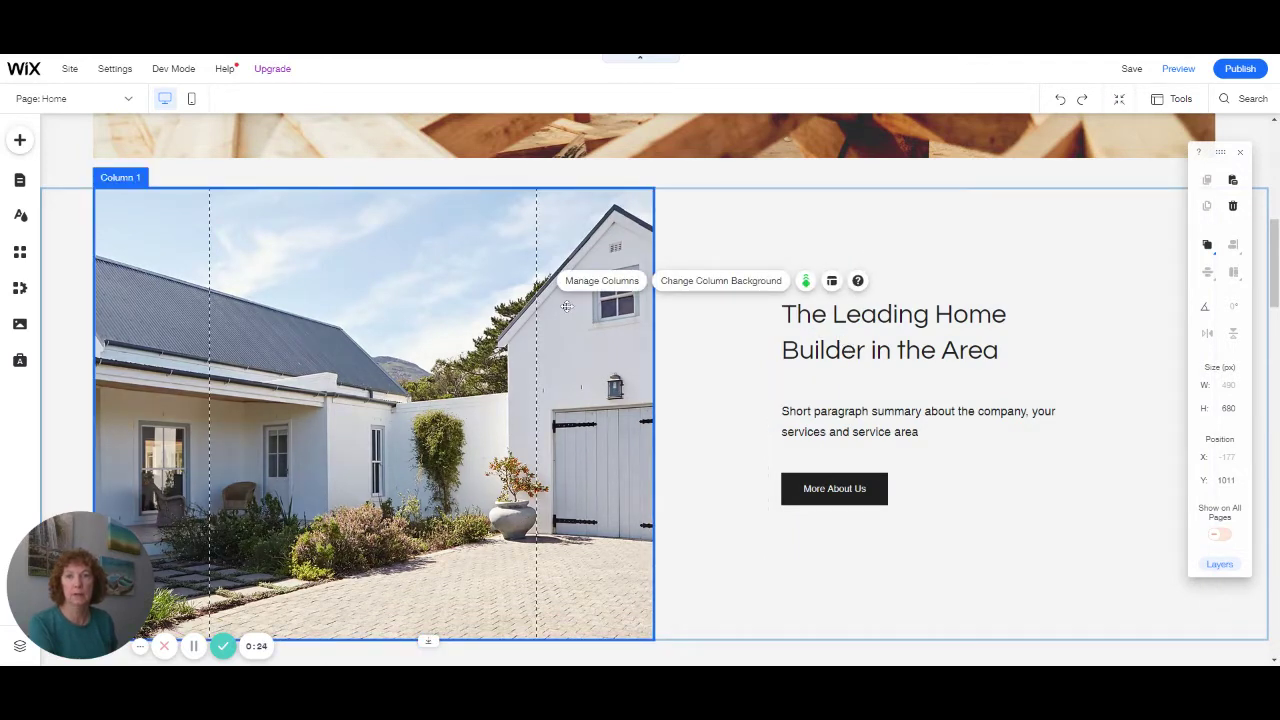
left_click(438, 320)
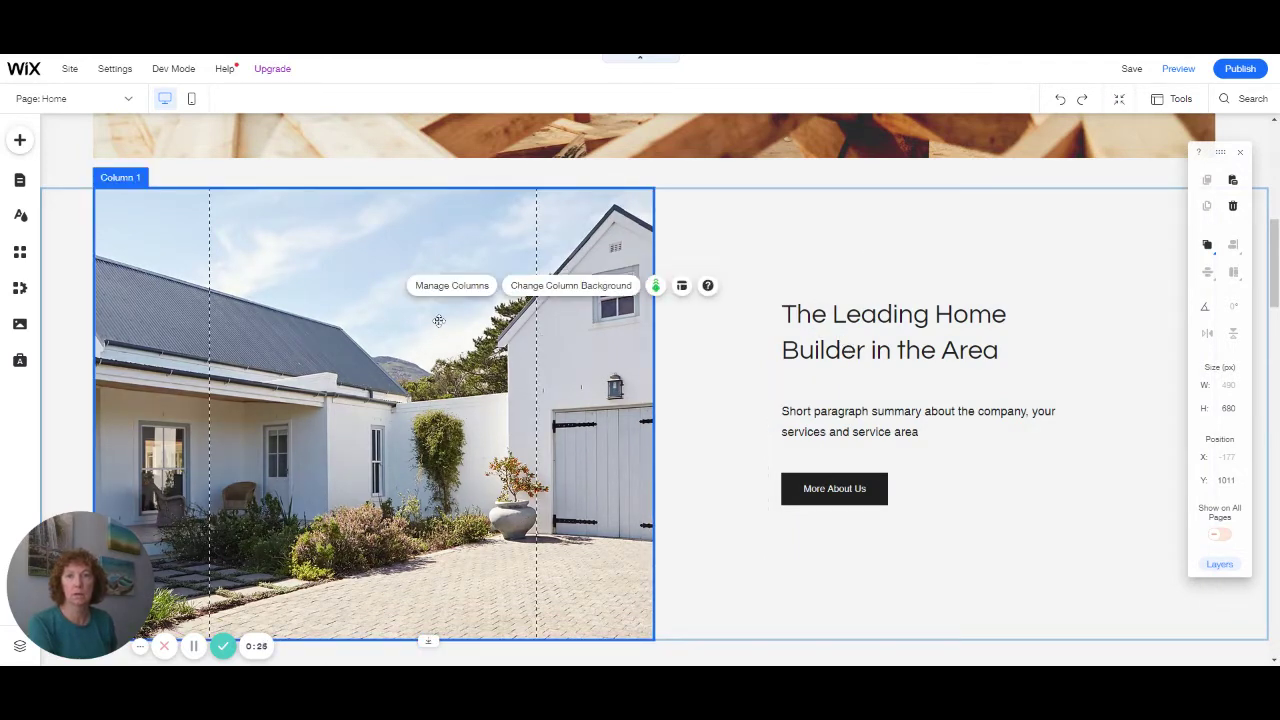
Replace the left column's house photo background with solid light grey #DBDBDB
left_click(550, 290)
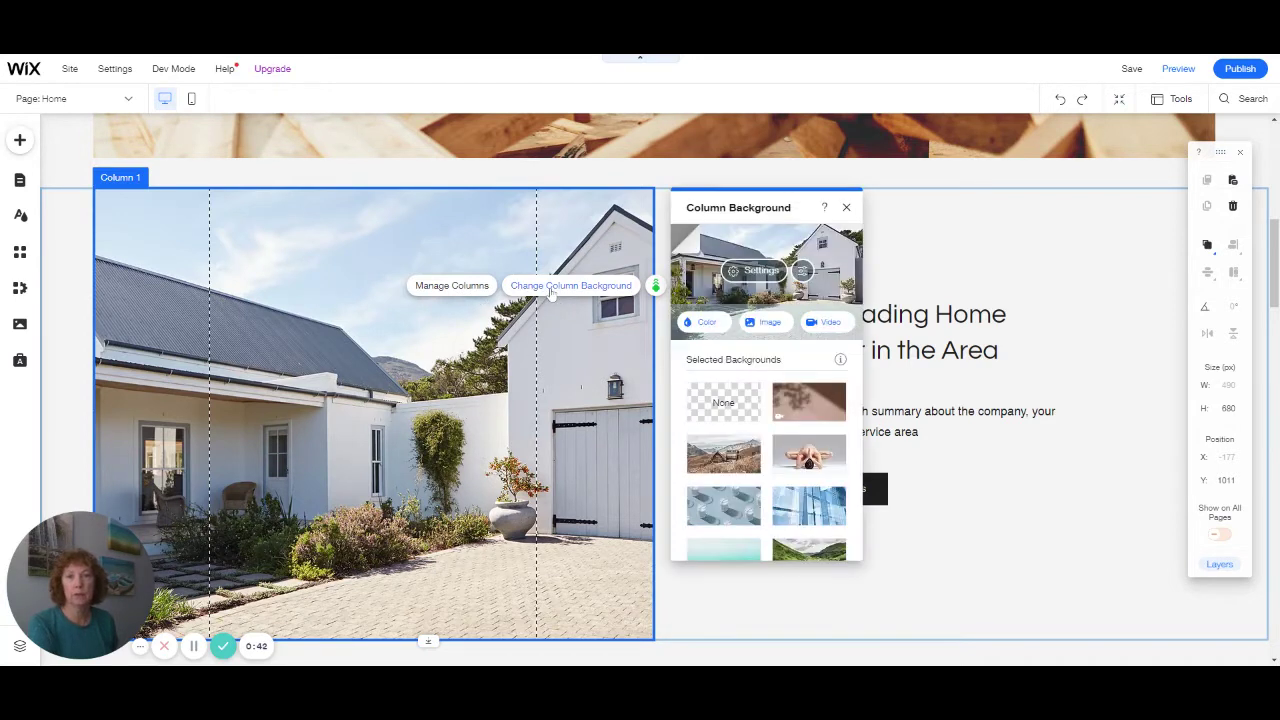
left_click(706, 321)
left_click(616, 287)
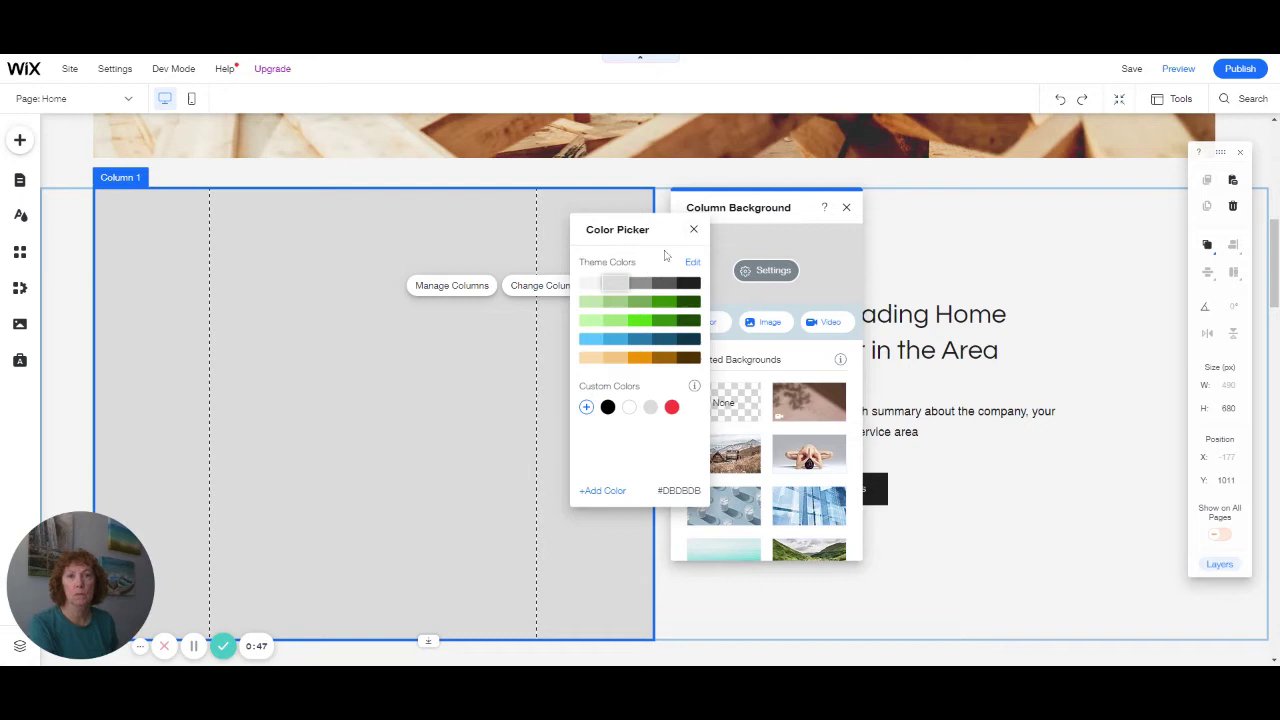
left_click(693, 230)
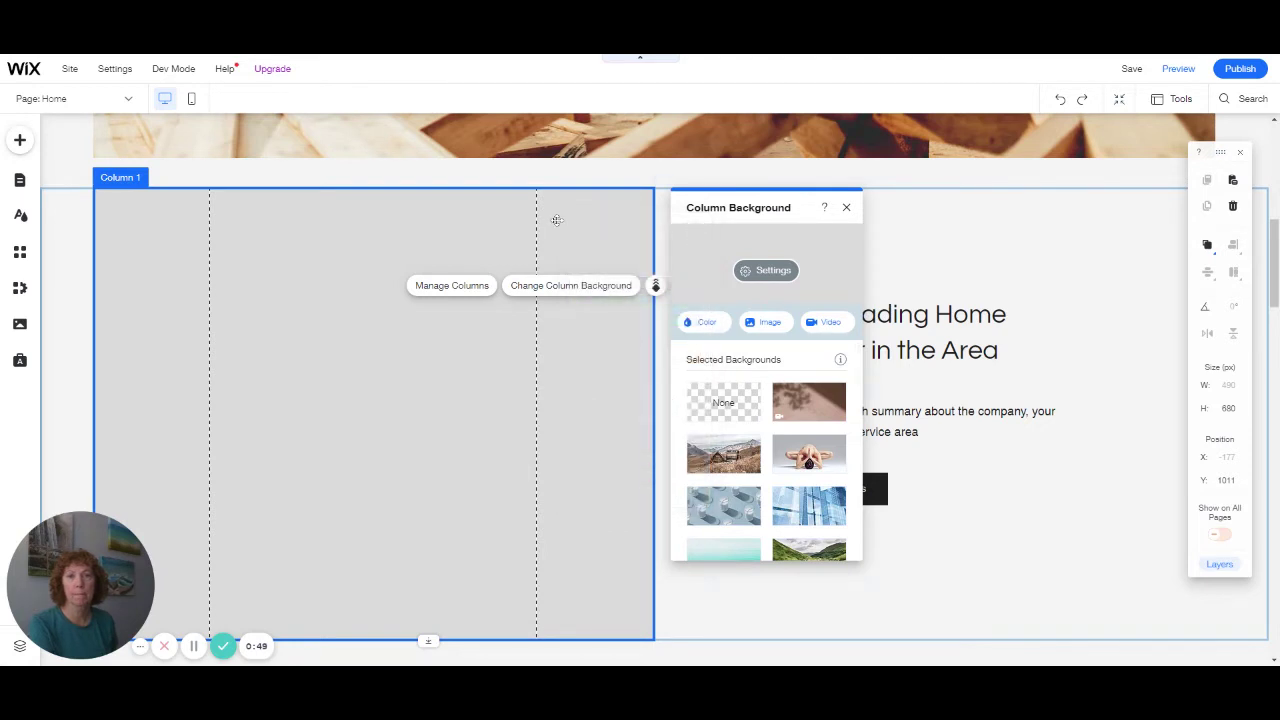
left_click(557, 217)
left_click(258, 263)
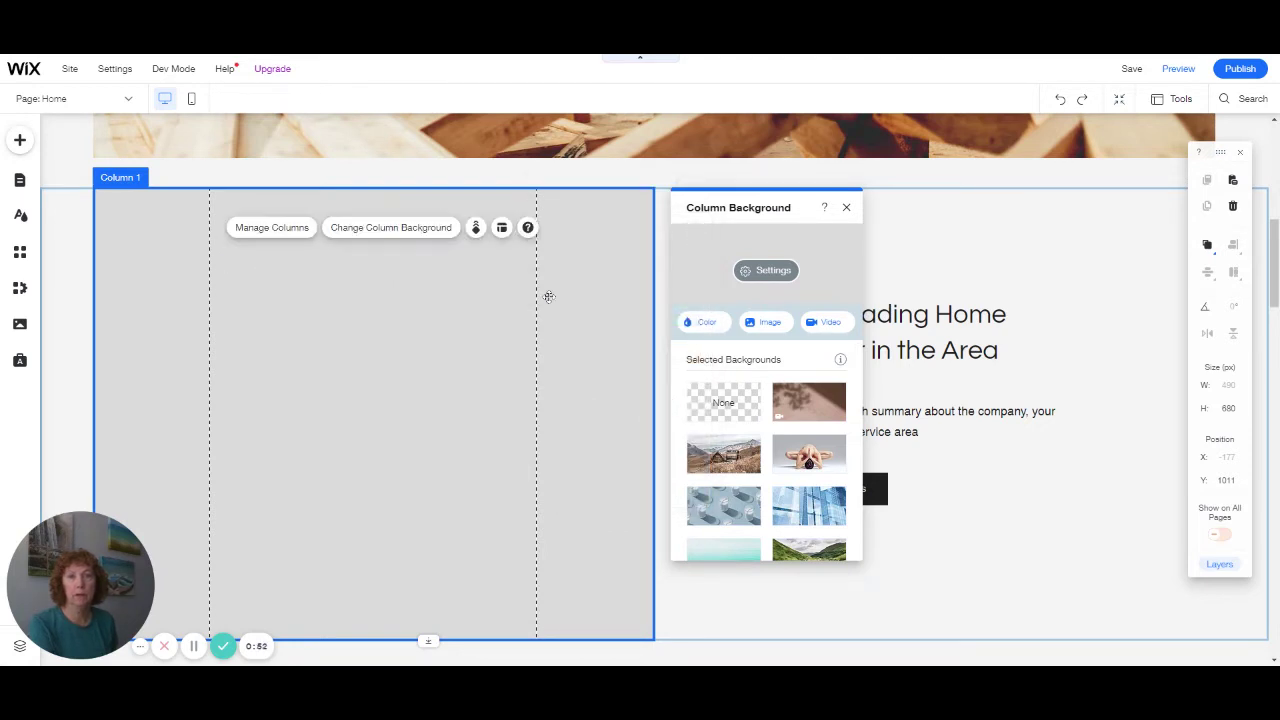
left_click(846, 208)
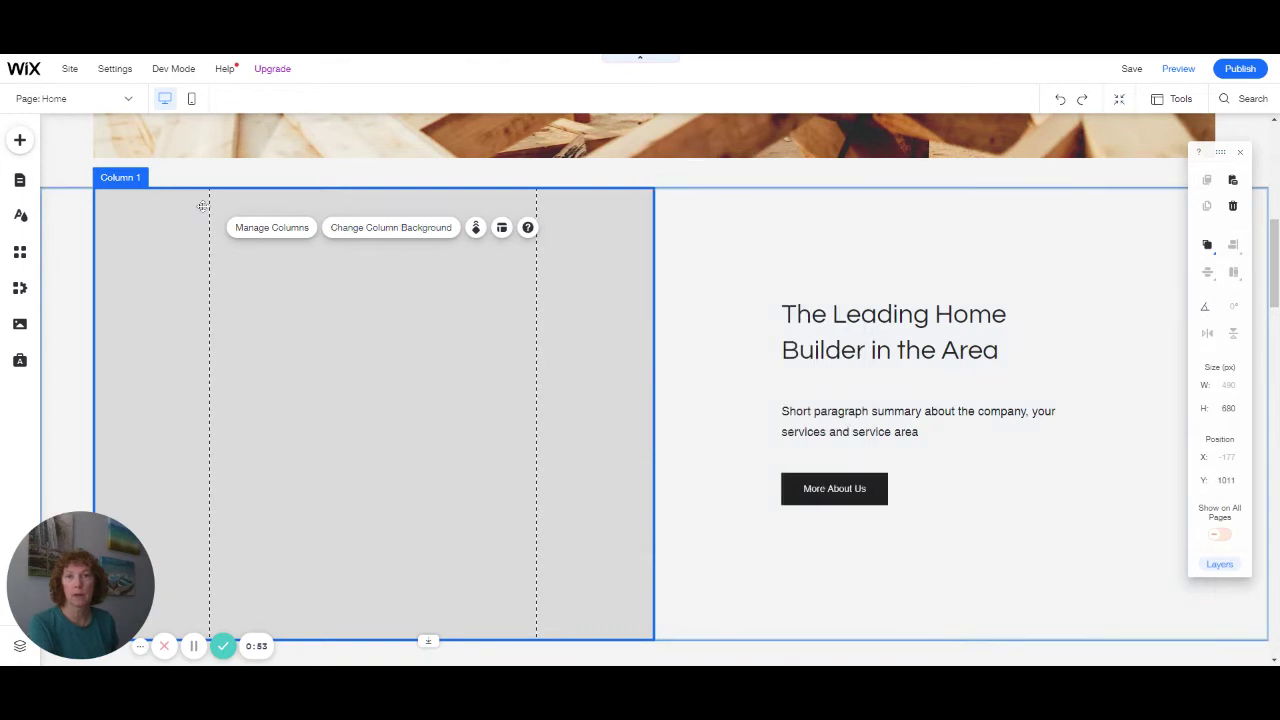
Browse the Add panel's image sources and open Choose Images from My Image Uploads
left_click(21, 140)
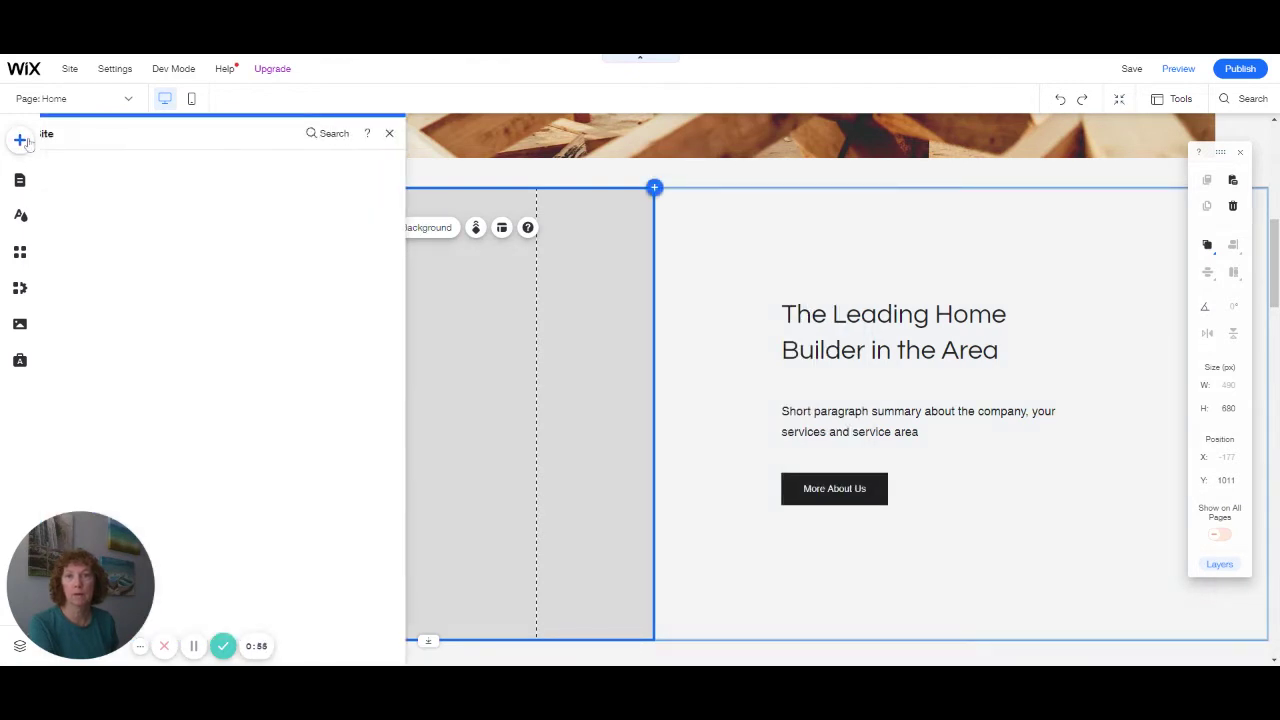
left_click(69, 211)
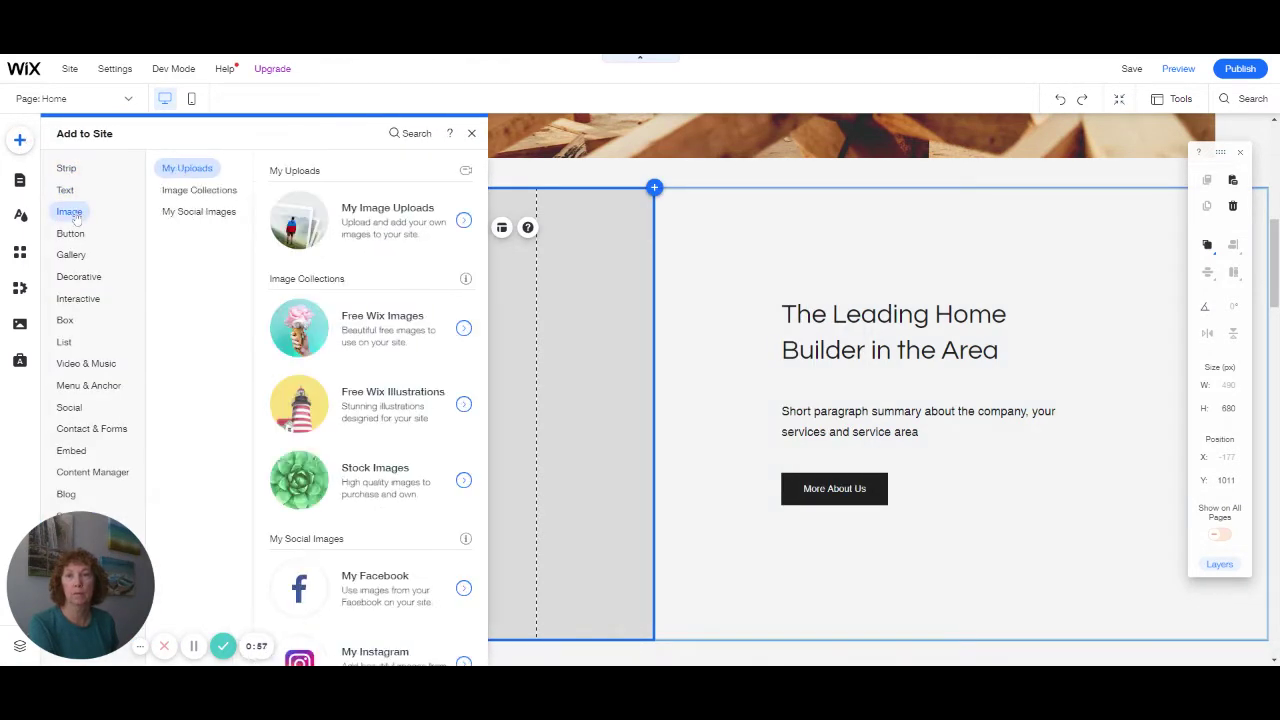
left_click(199, 211)
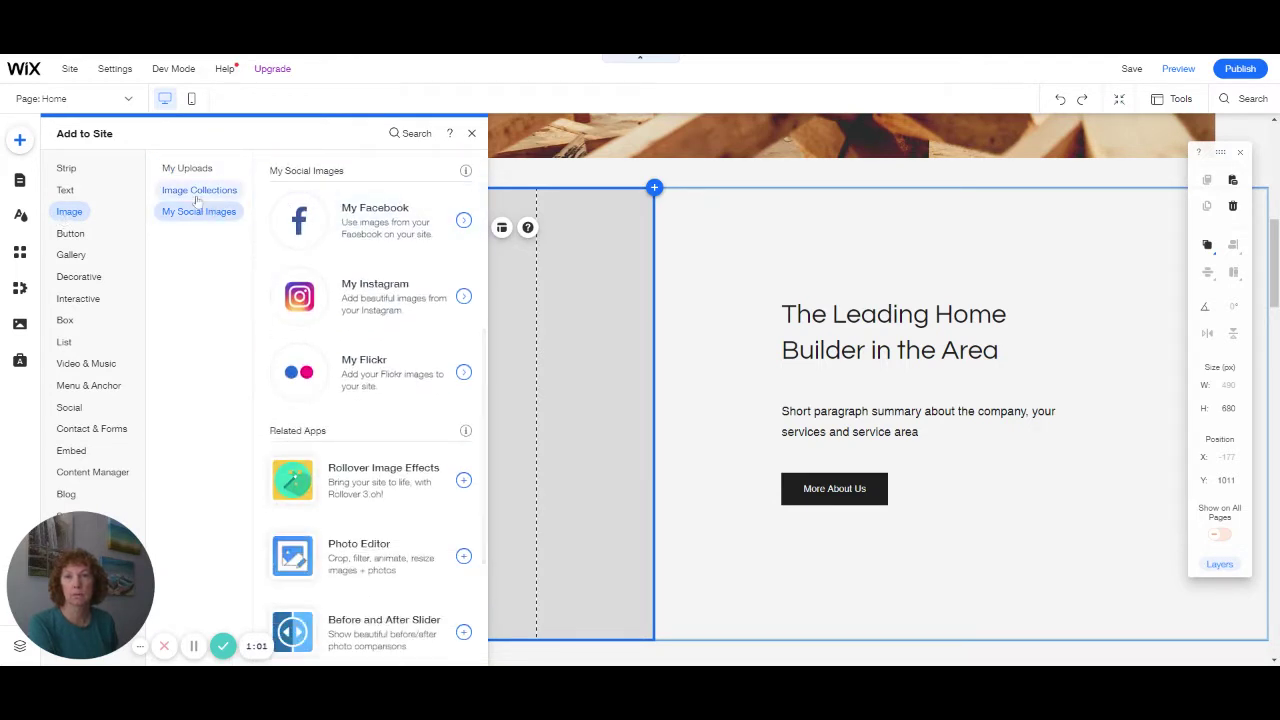
left_click(65, 190)
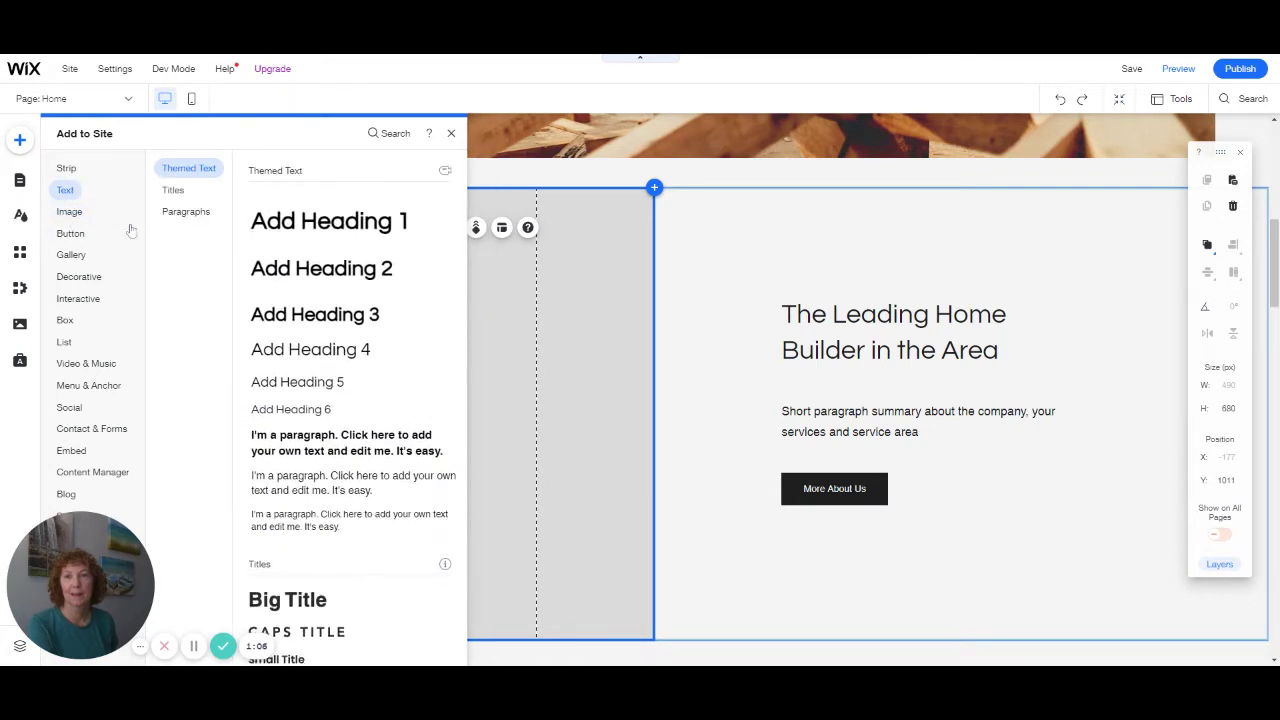
left_click(70, 213)
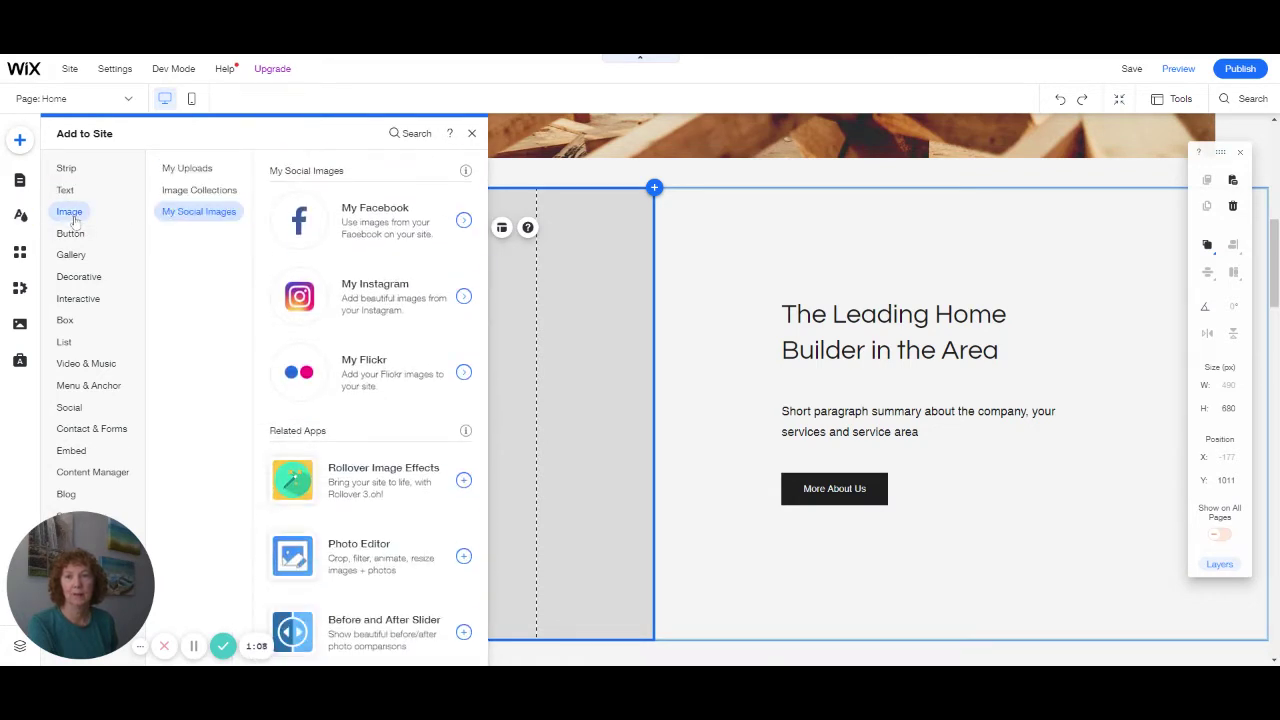
left_click(176, 174)
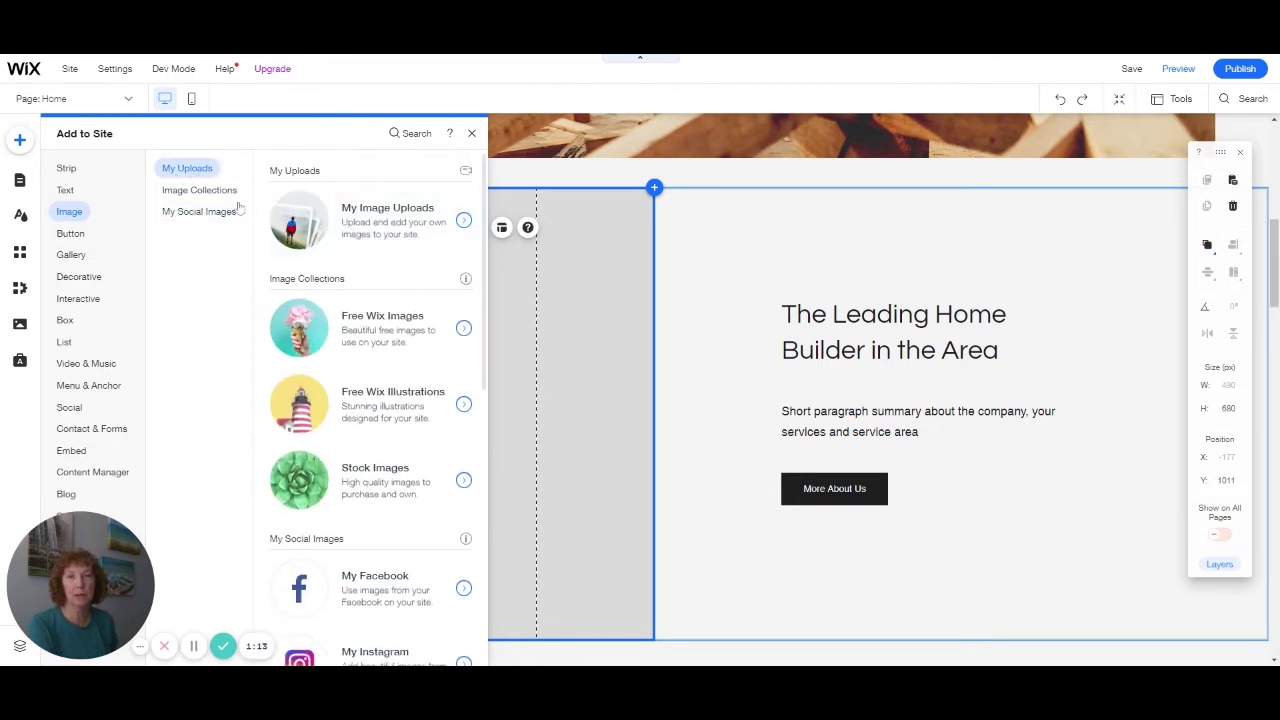
left_click(342, 206)
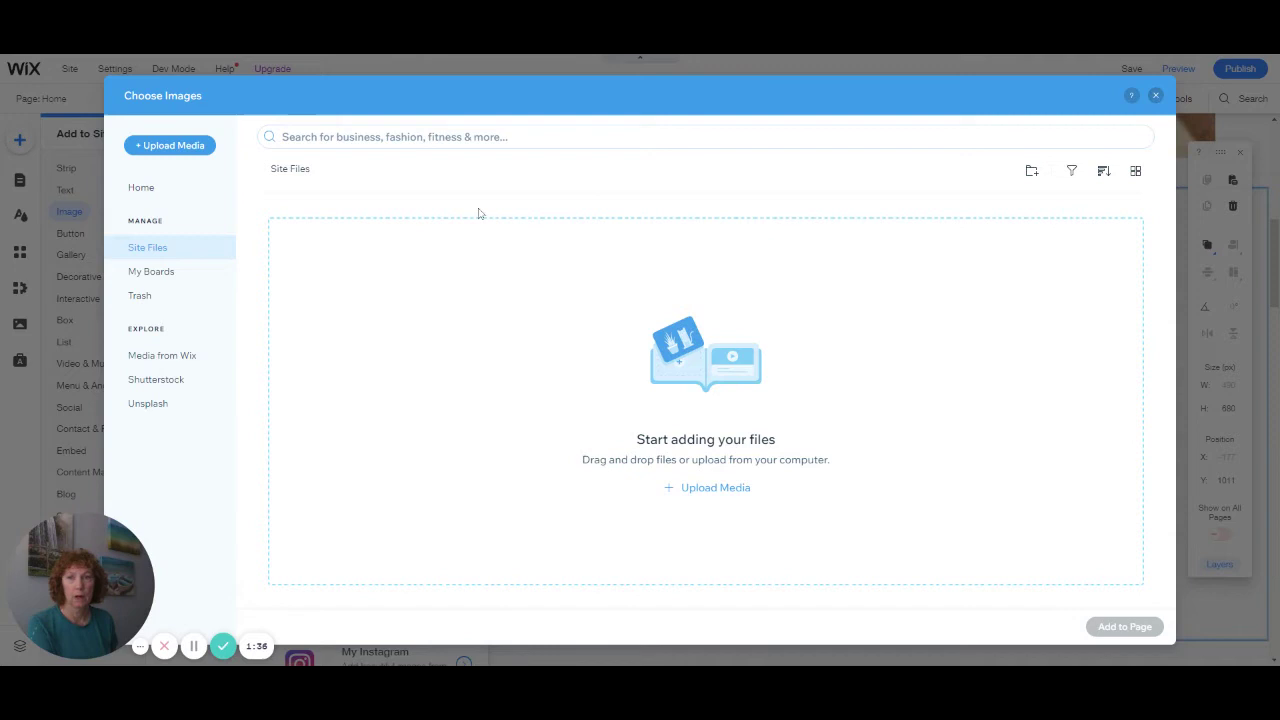
Search Media from Wix for 'house' and add the Modern Kitchen photo to the page
left_click(192, 361)
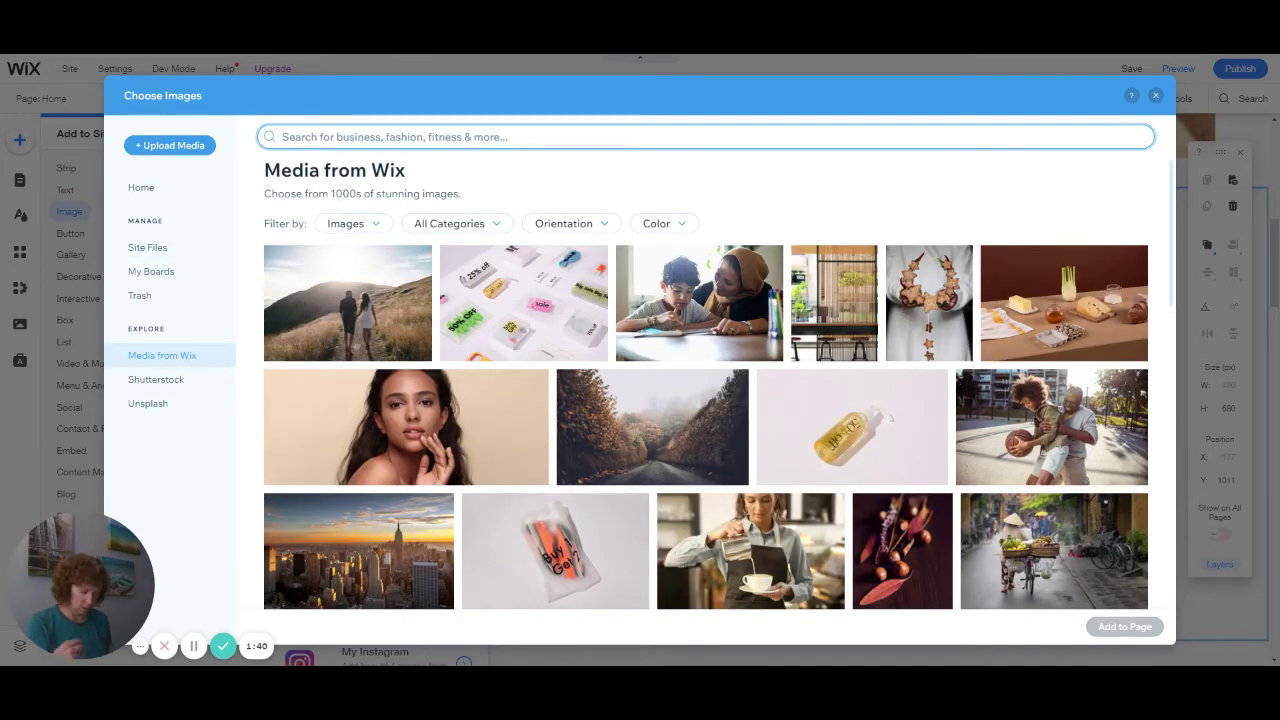
type("house")
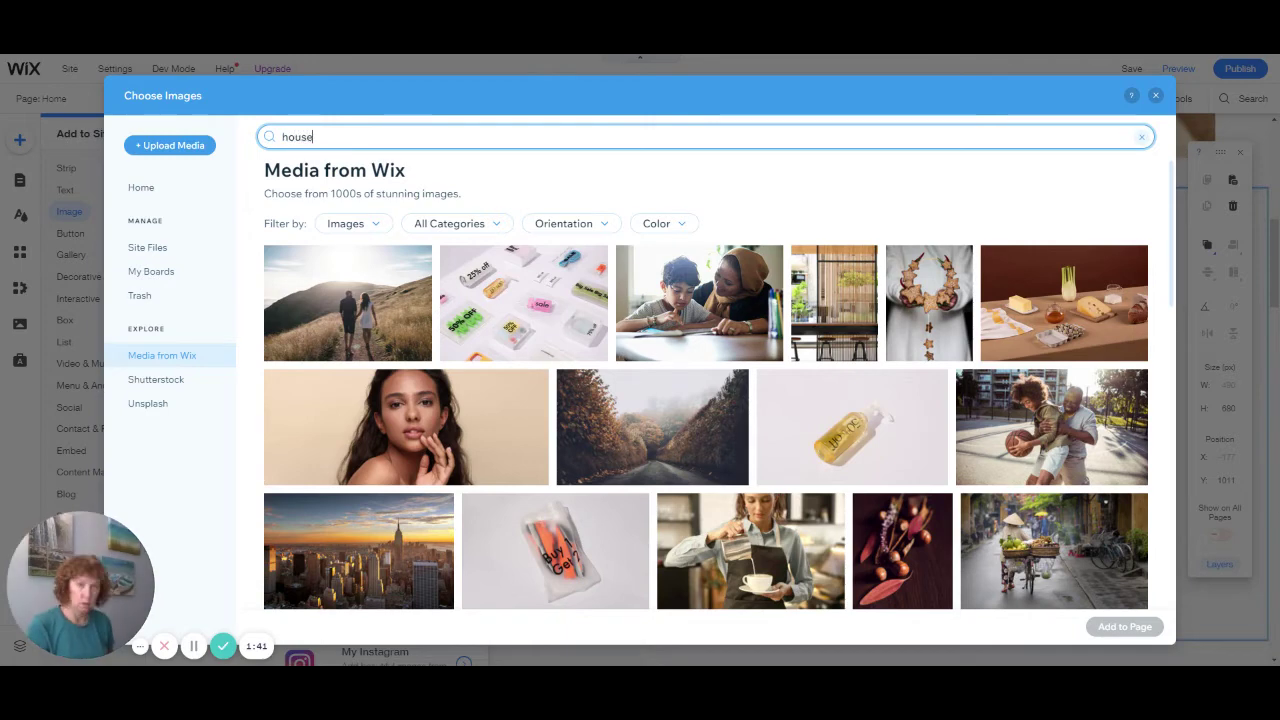
key("Return")
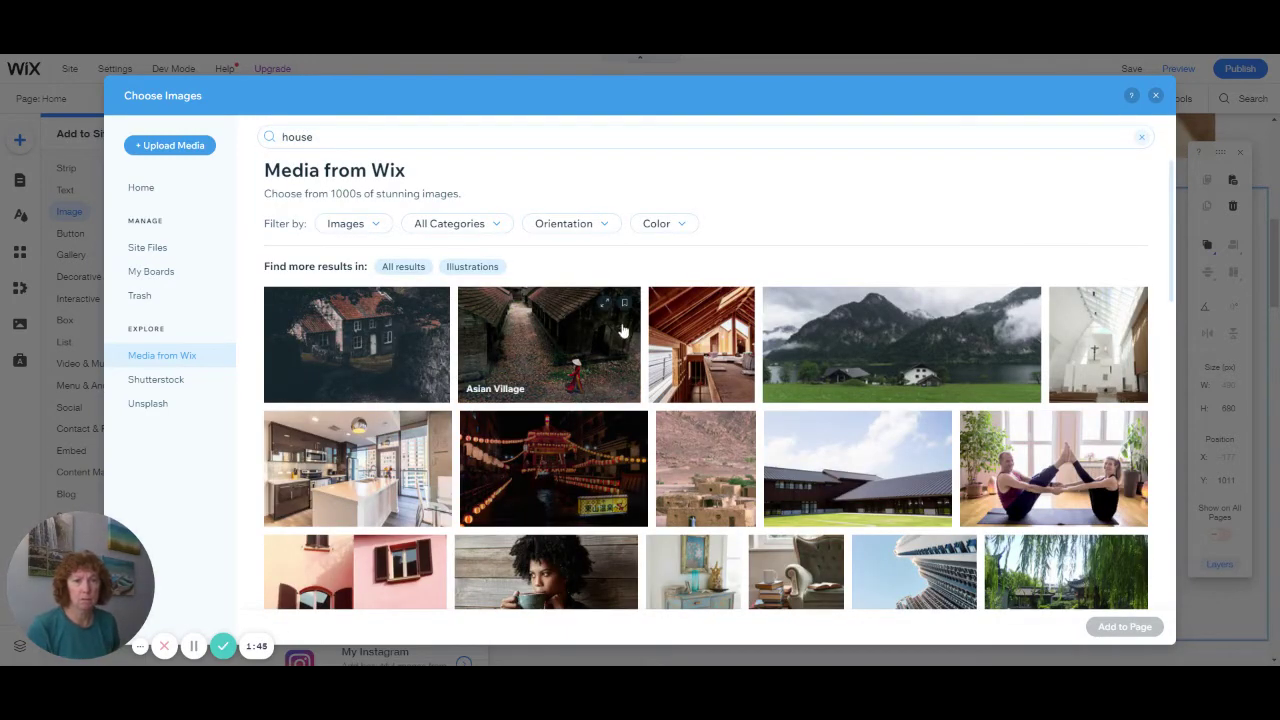
scroll(679, 388, "down", 2)
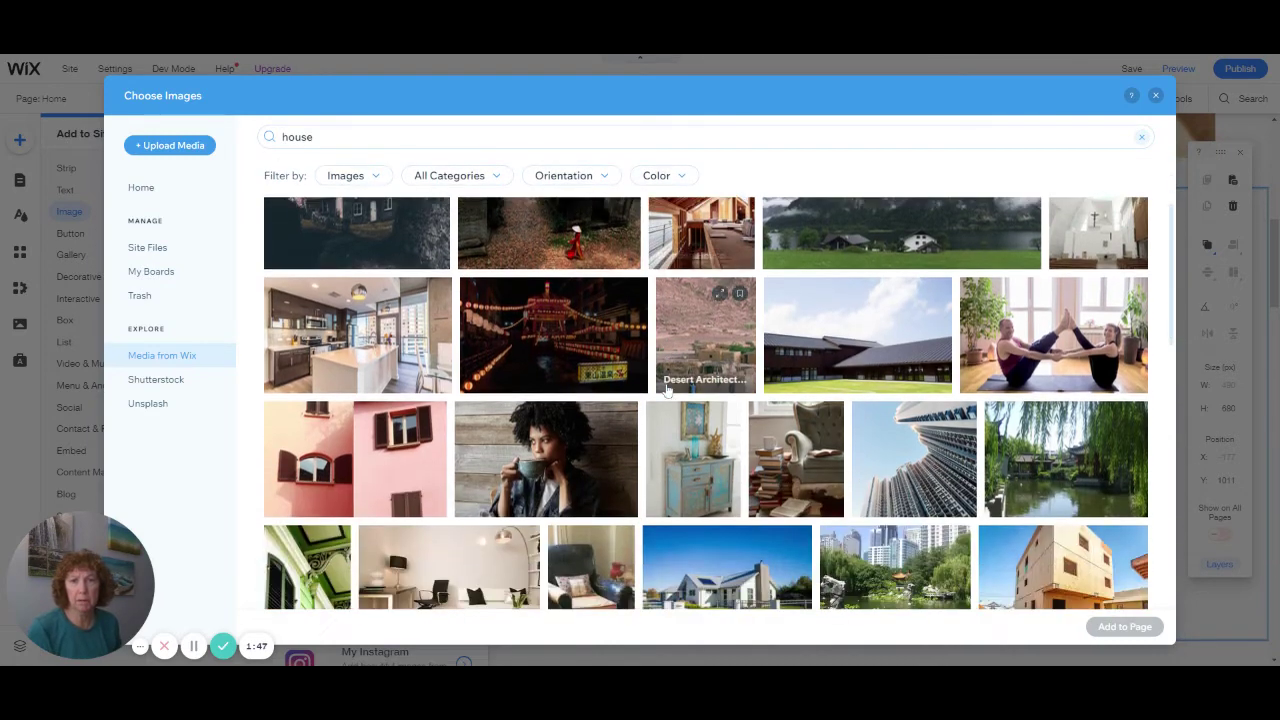
left_click(422, 350)
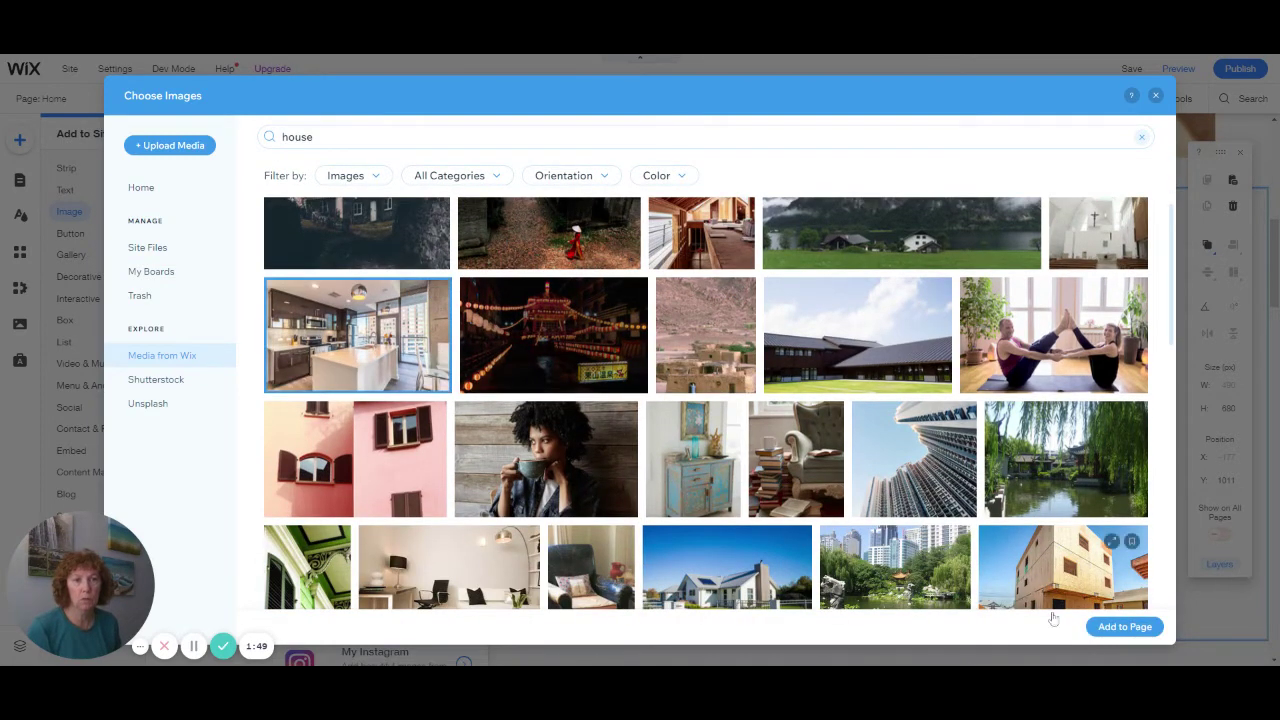
left_click(1125, 626)
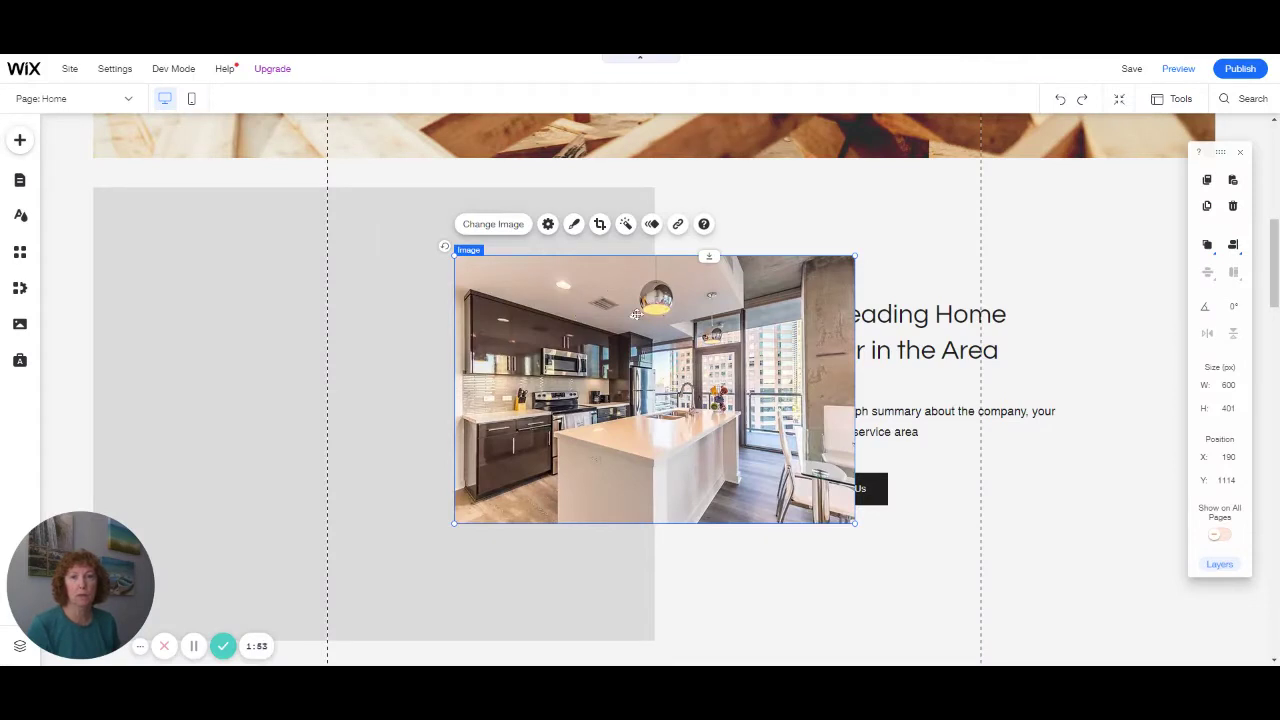
Move the kitchen photo into the left grey column and crop its left and right sides
left_click_drag(636, 315, 357, 330)
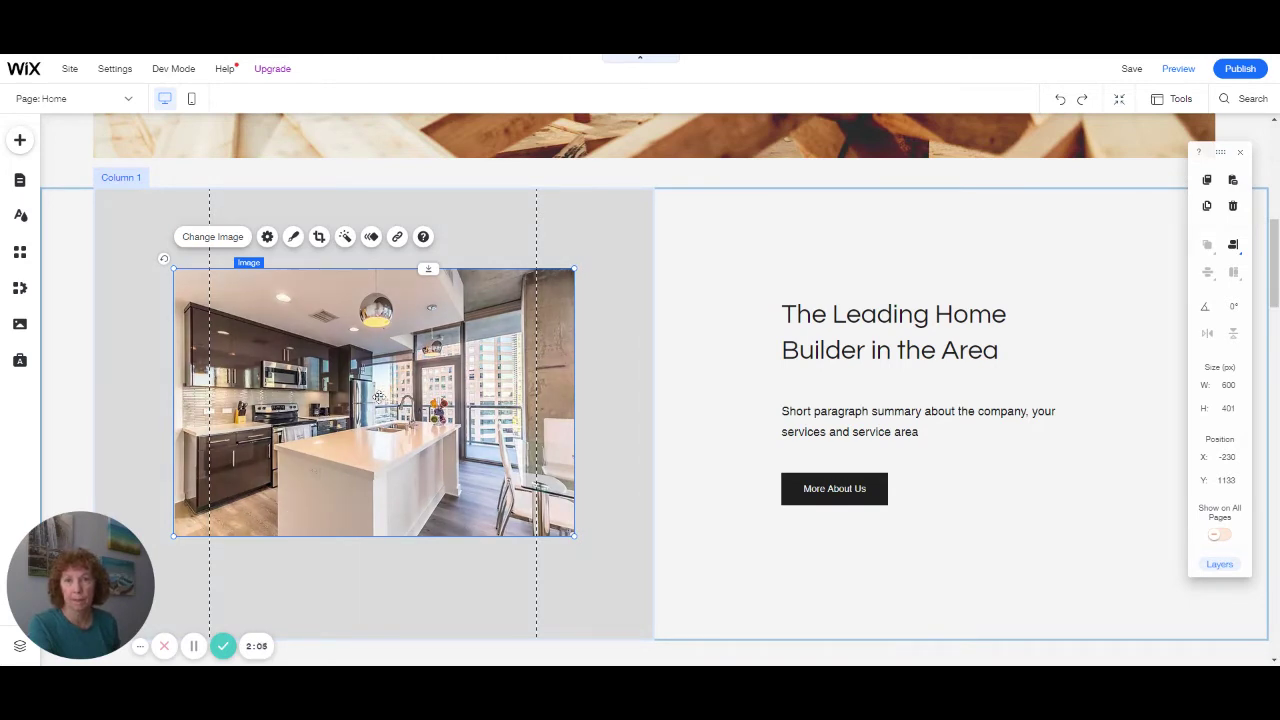
left_click(319, 238)
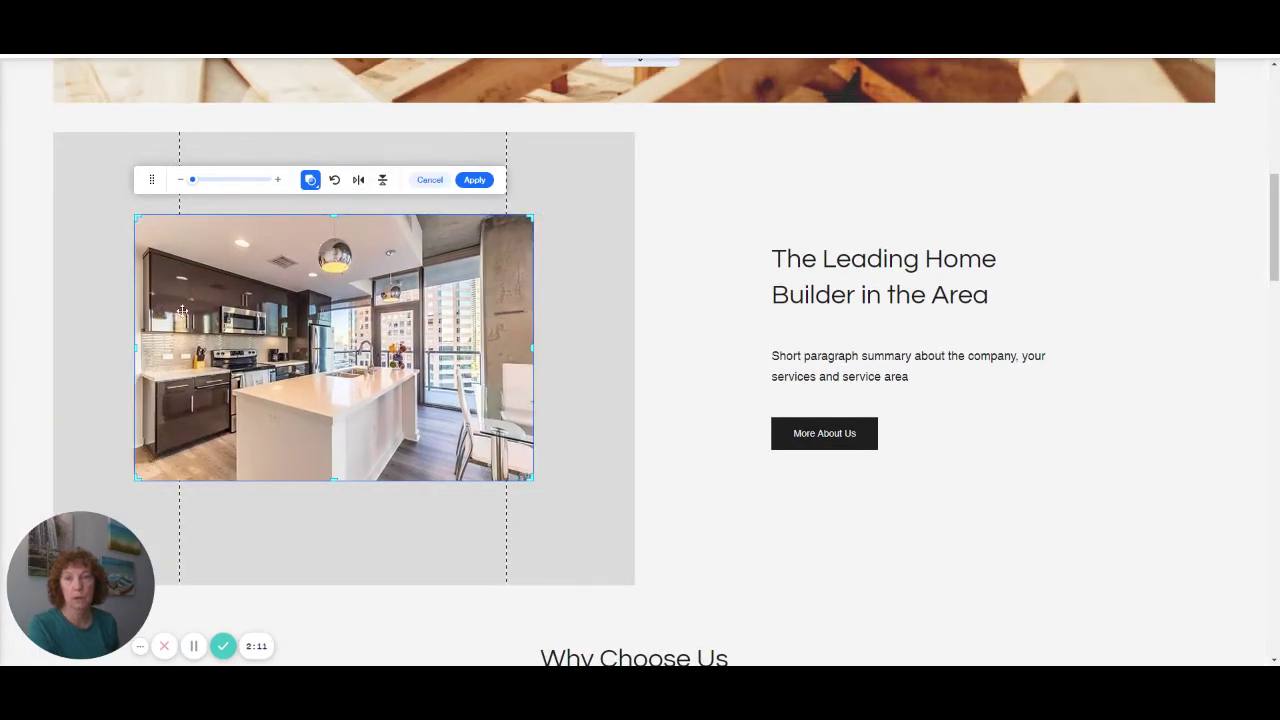
left_click_drag(134, 350, 222, 343)
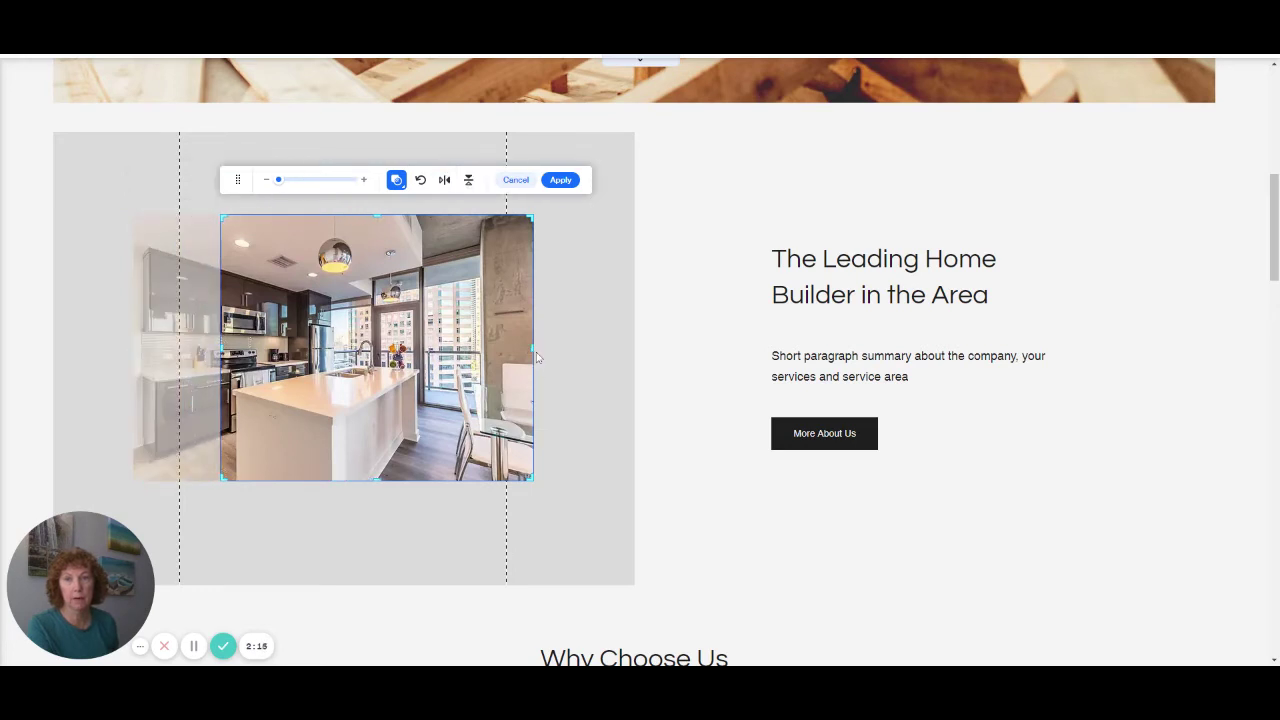
left_click_drag(534, 352, 432, 350)
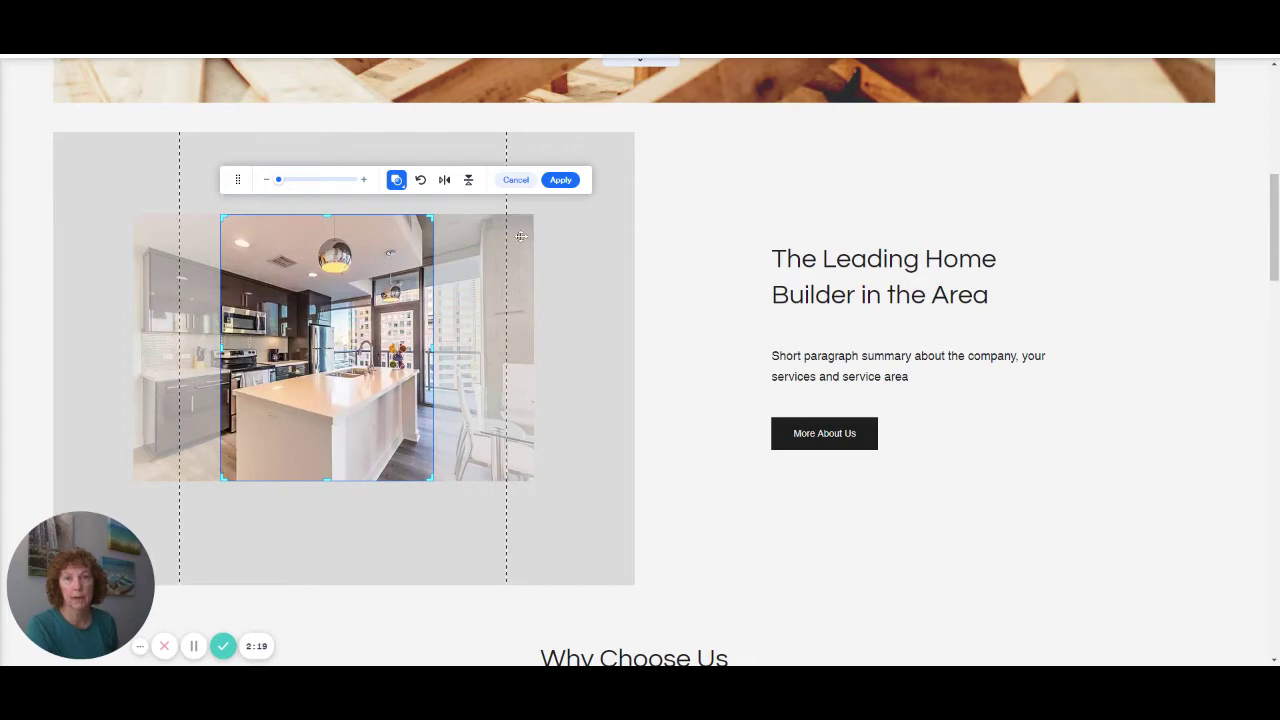
left_click(562, 180)
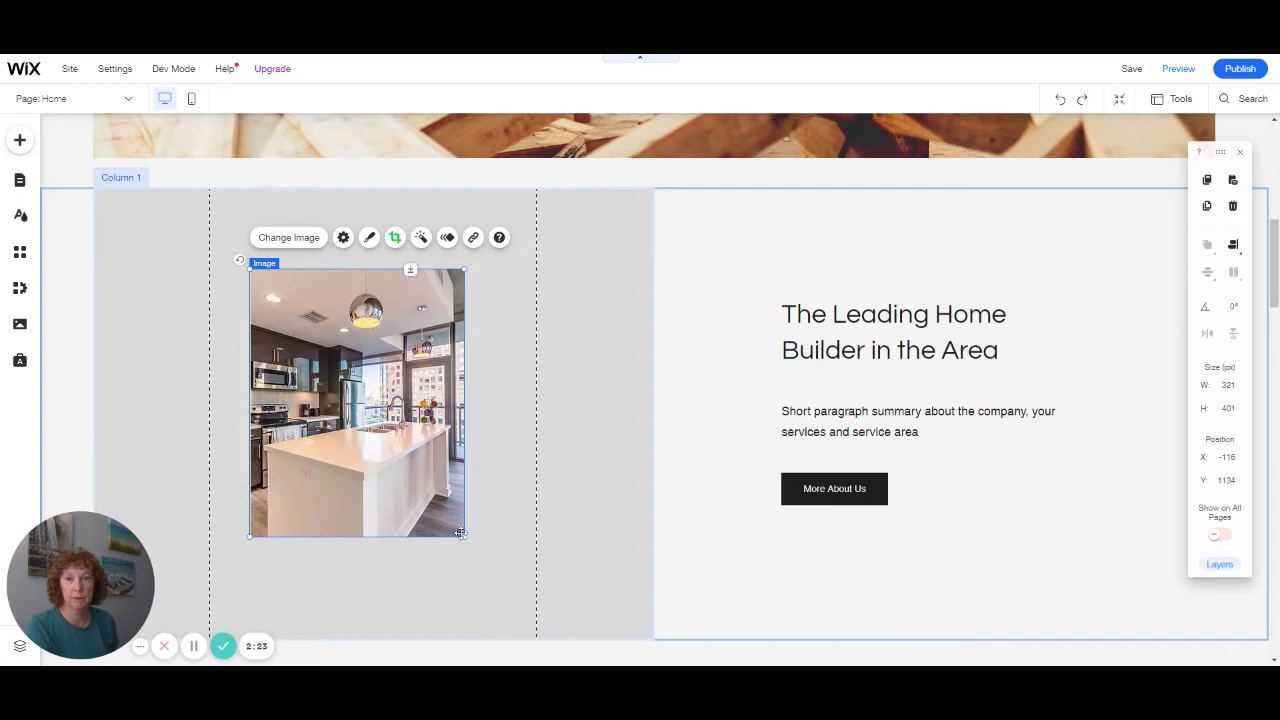
Enlarge the kitchen photo to about 396×498 and shift it up-left in Column 1
left_click_drag(460, 533, 527, 603)
left_click_drag(430, 459, 425, 432)
left_click(541, 419)
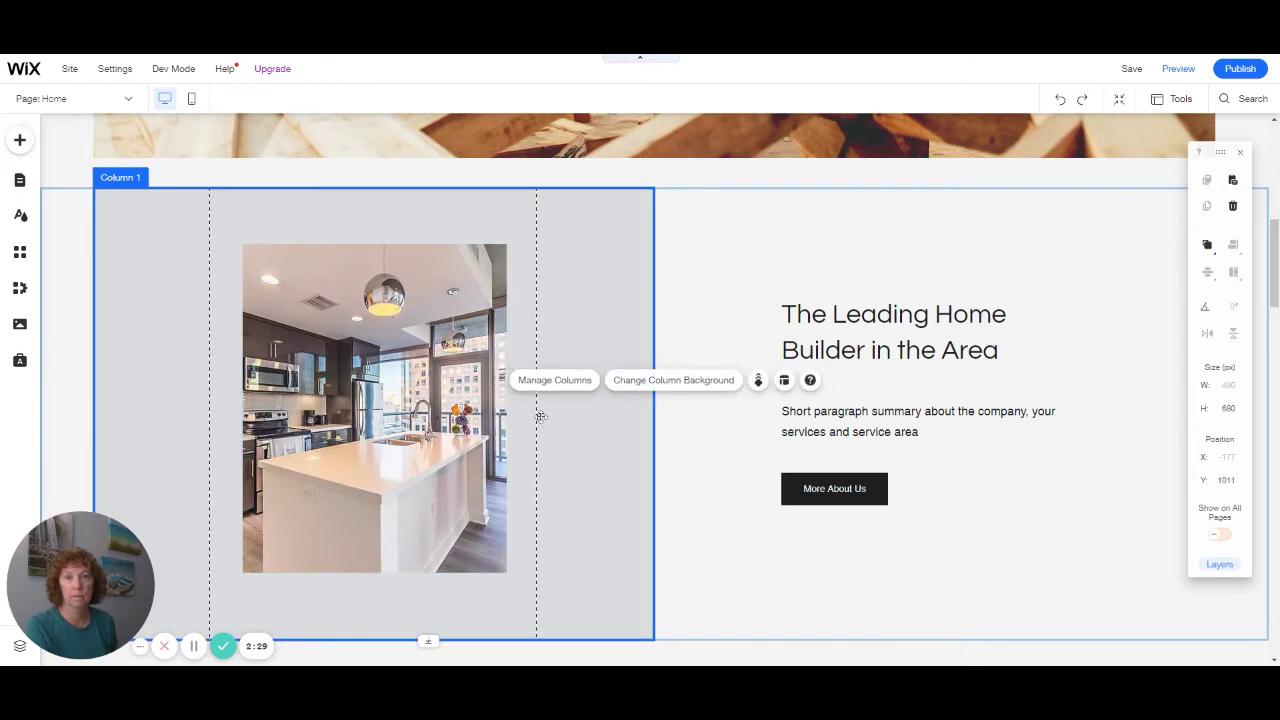
Delete the standalone kitchen photo from the first column
left_click(449, 434)
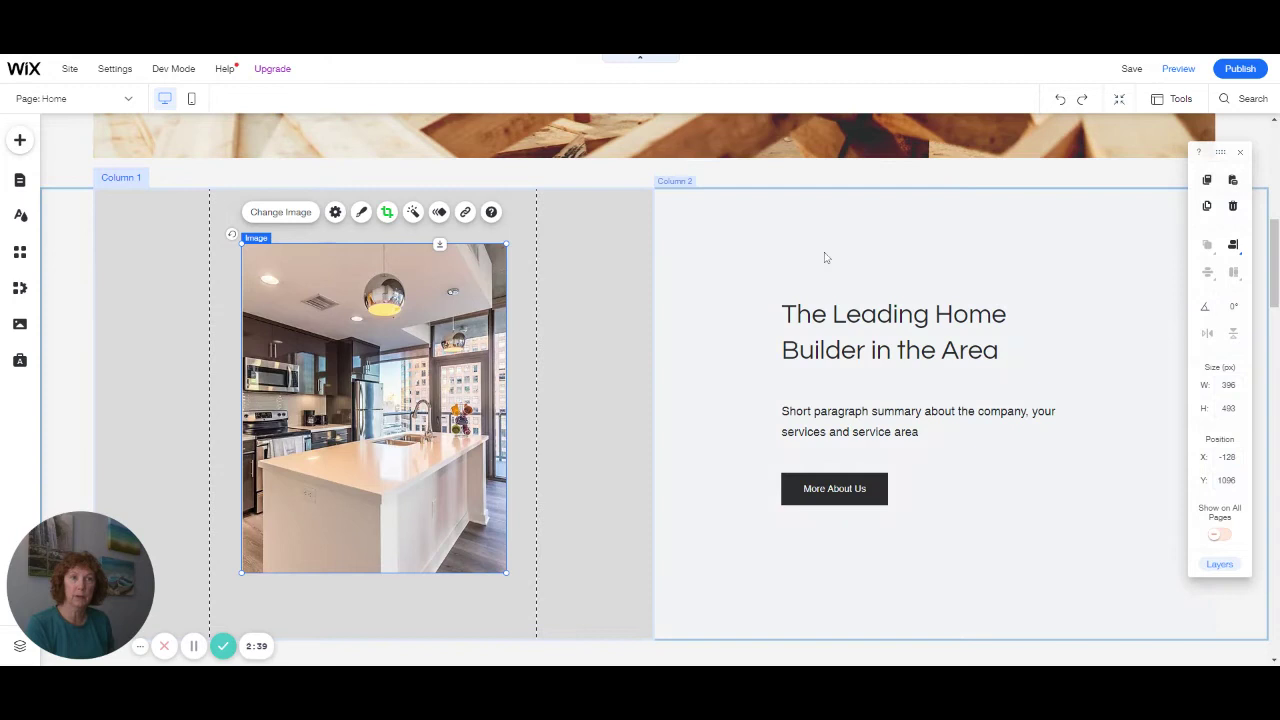
key("Delete")
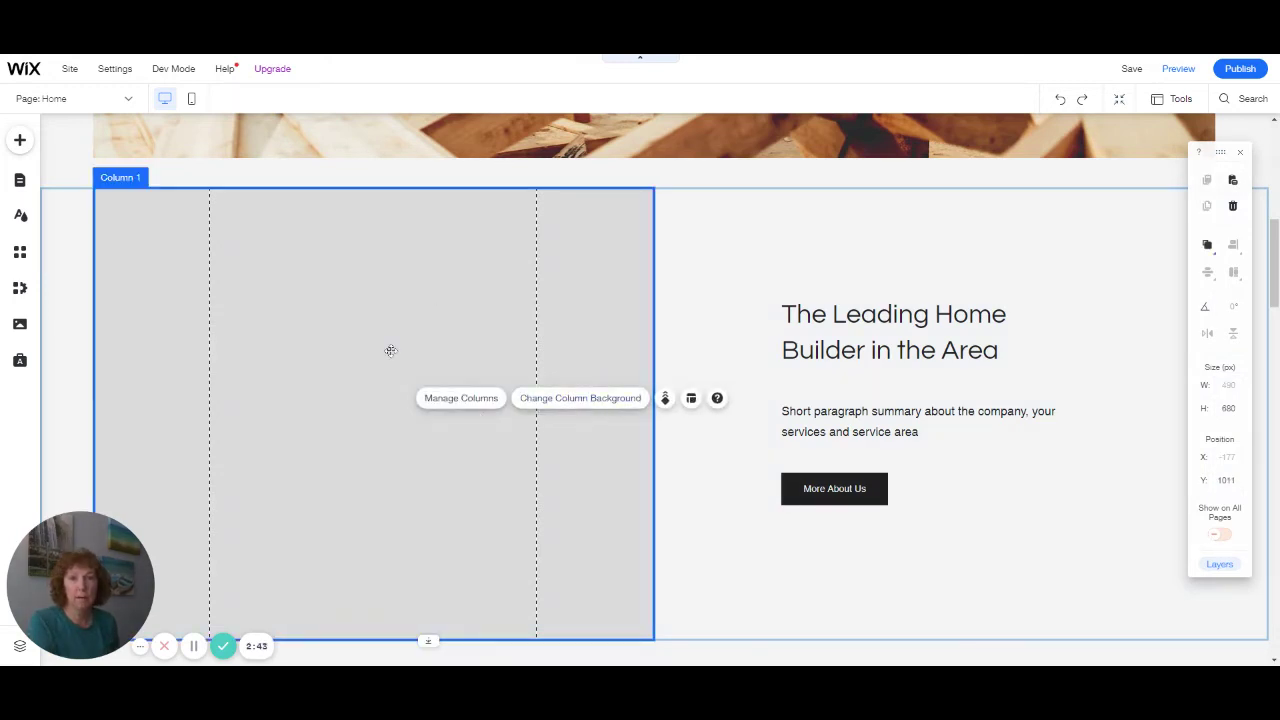
left_click(423, 358)
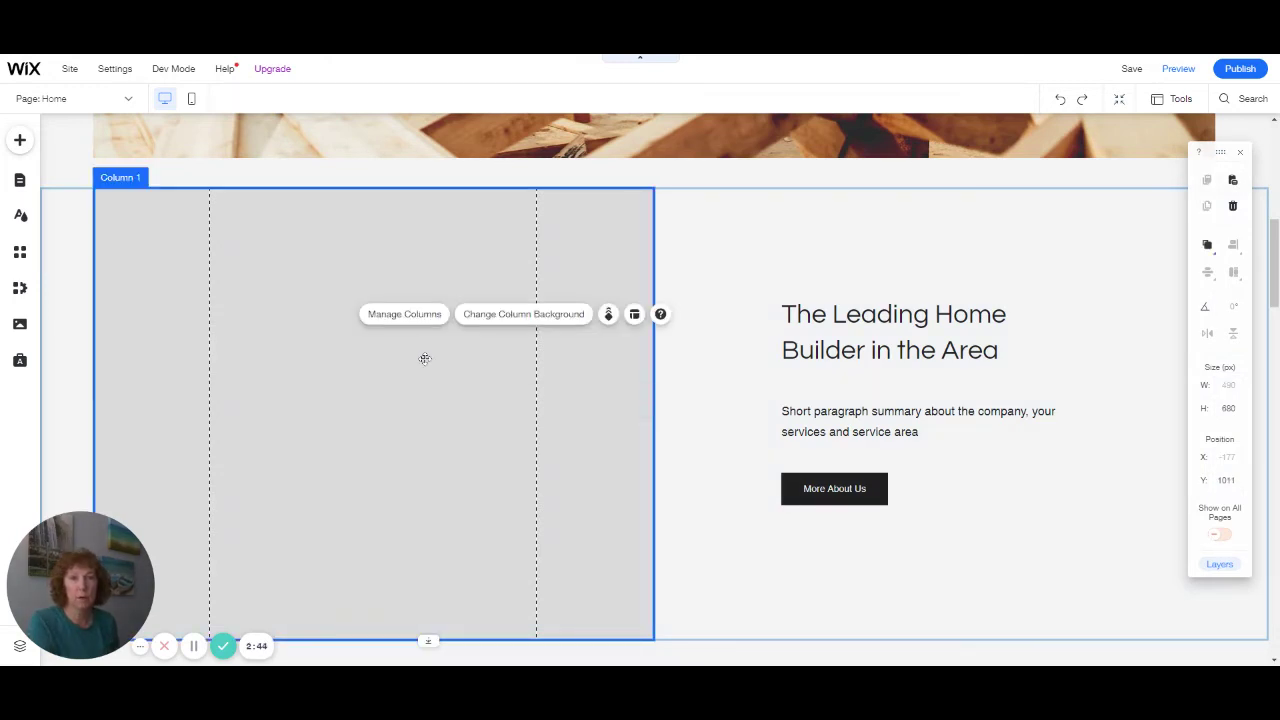
Set the first column's background to the Modern Kitchen photo from a 'house' search
left_click(550, 326)
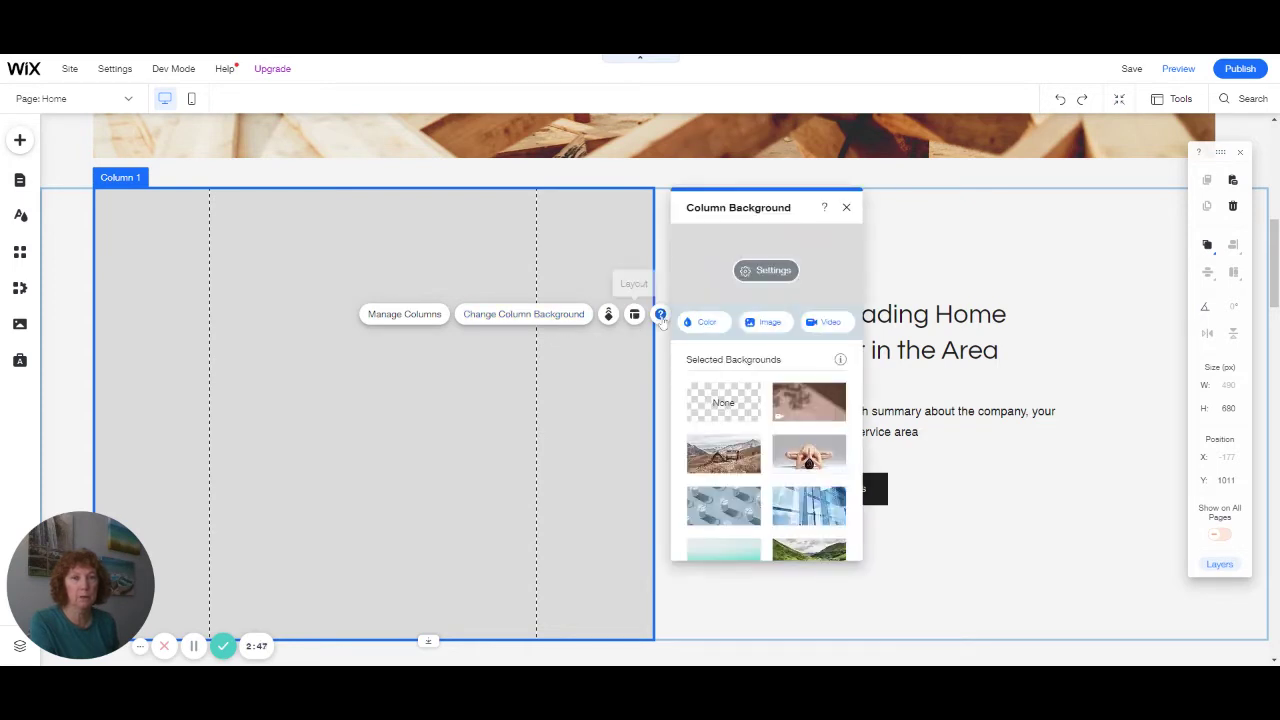
left_click(769, 324)
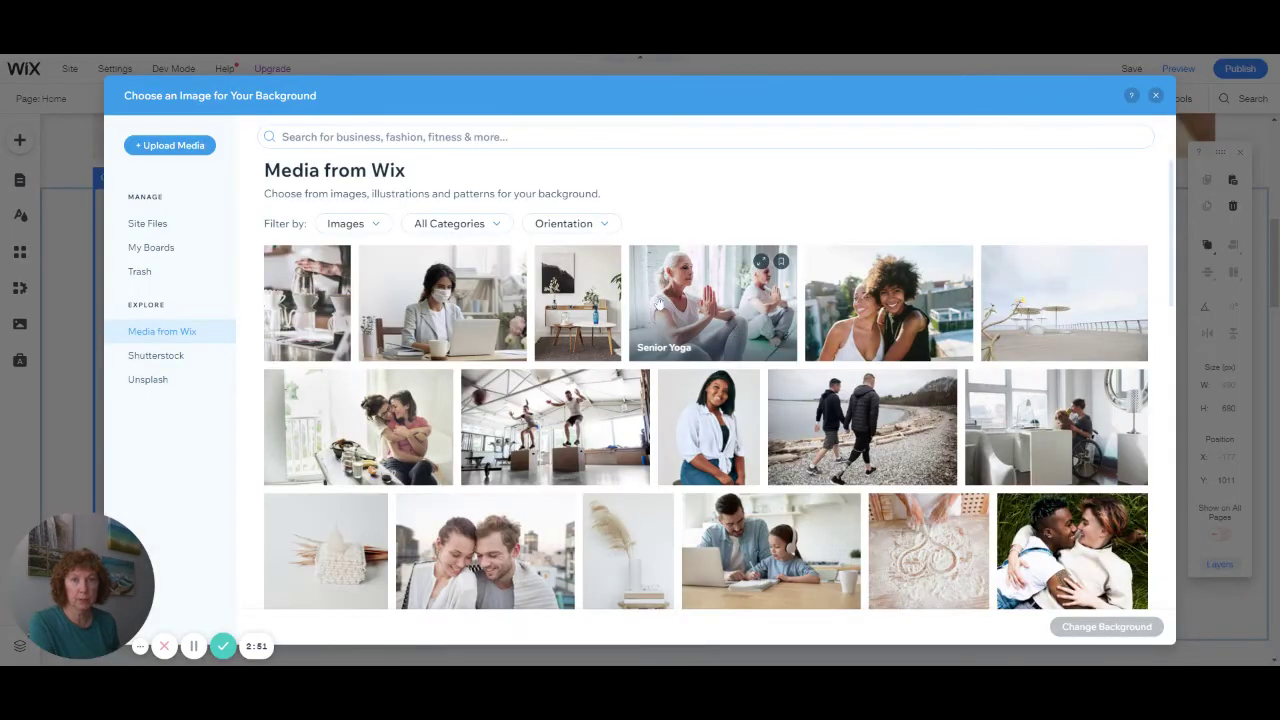
left_click(282, 137)
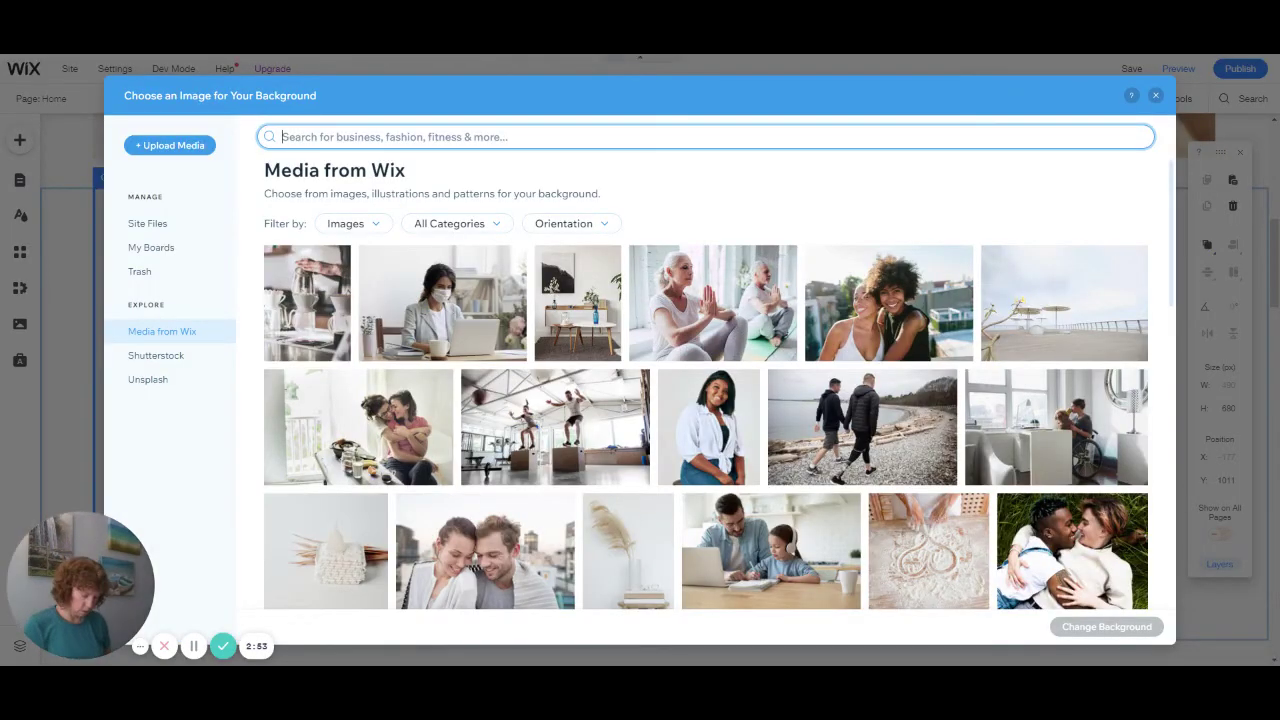
type("house")
key("Return")
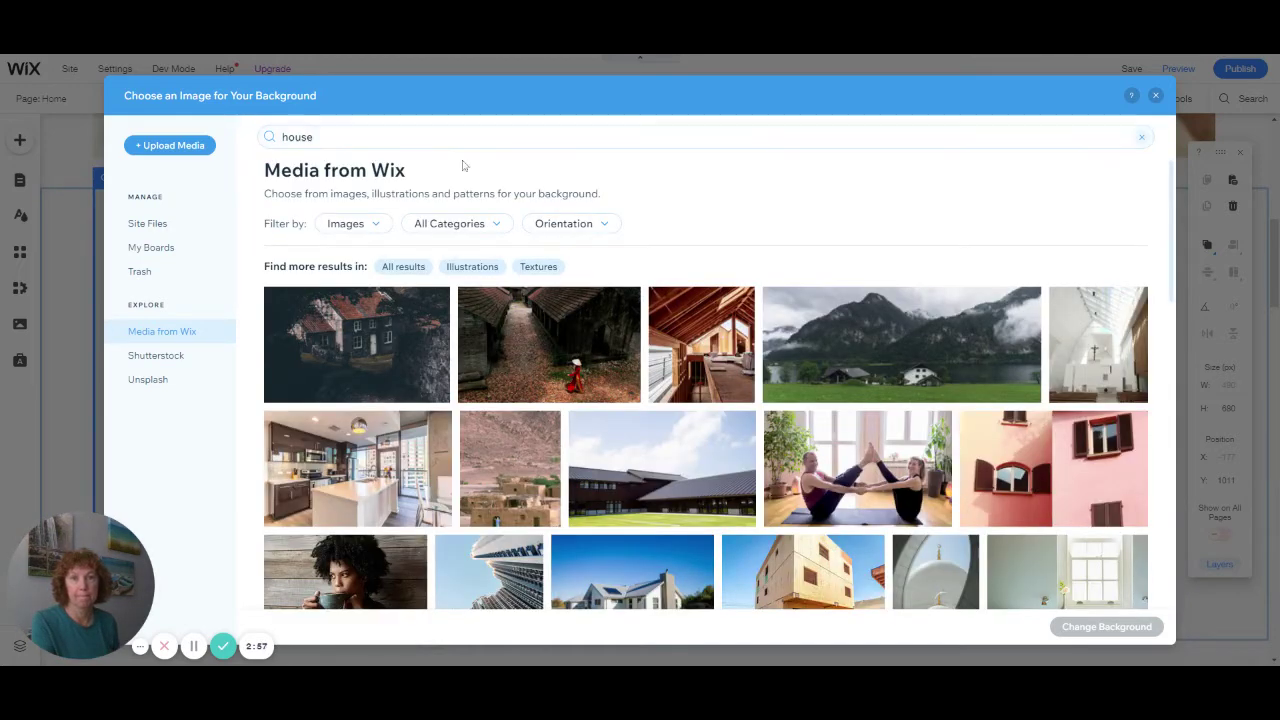
left_click(341, 449)
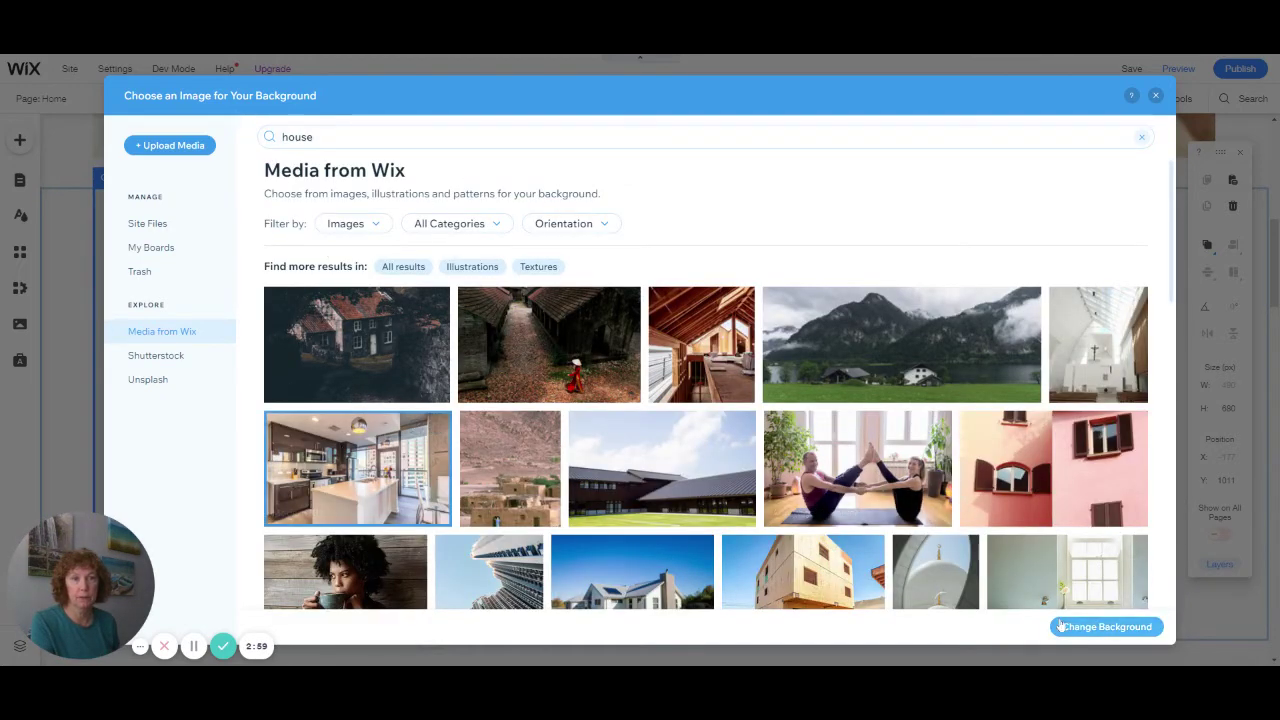
left_click(1107, 626)
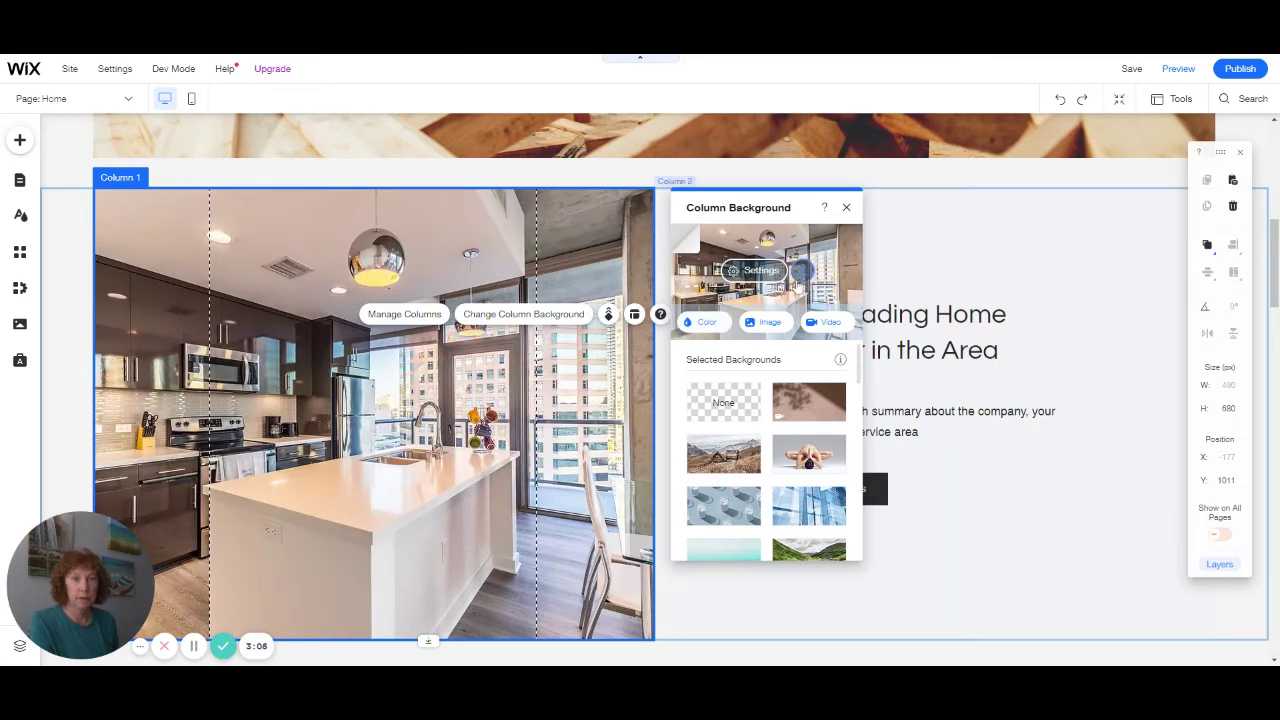
Apply and save the Newspaper black-and-white filter on the kitchen background in Photo Studio
left_click(802, 281)
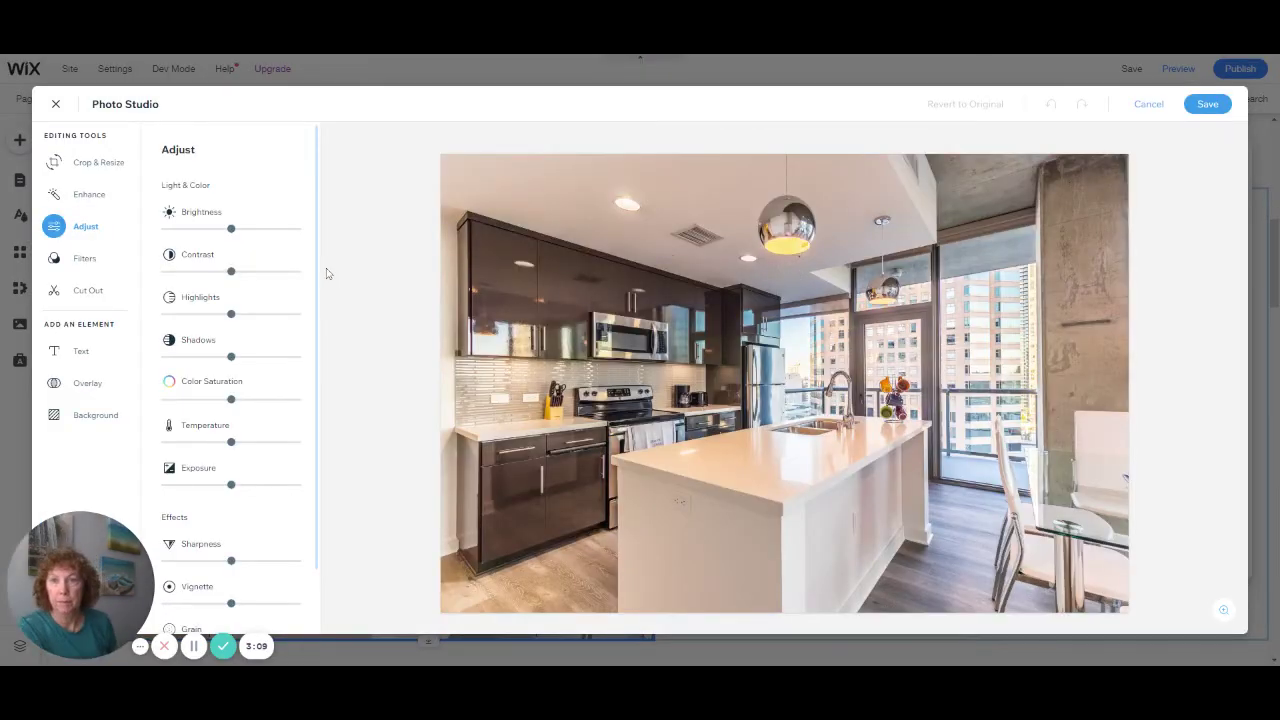
left_click(98, 260)
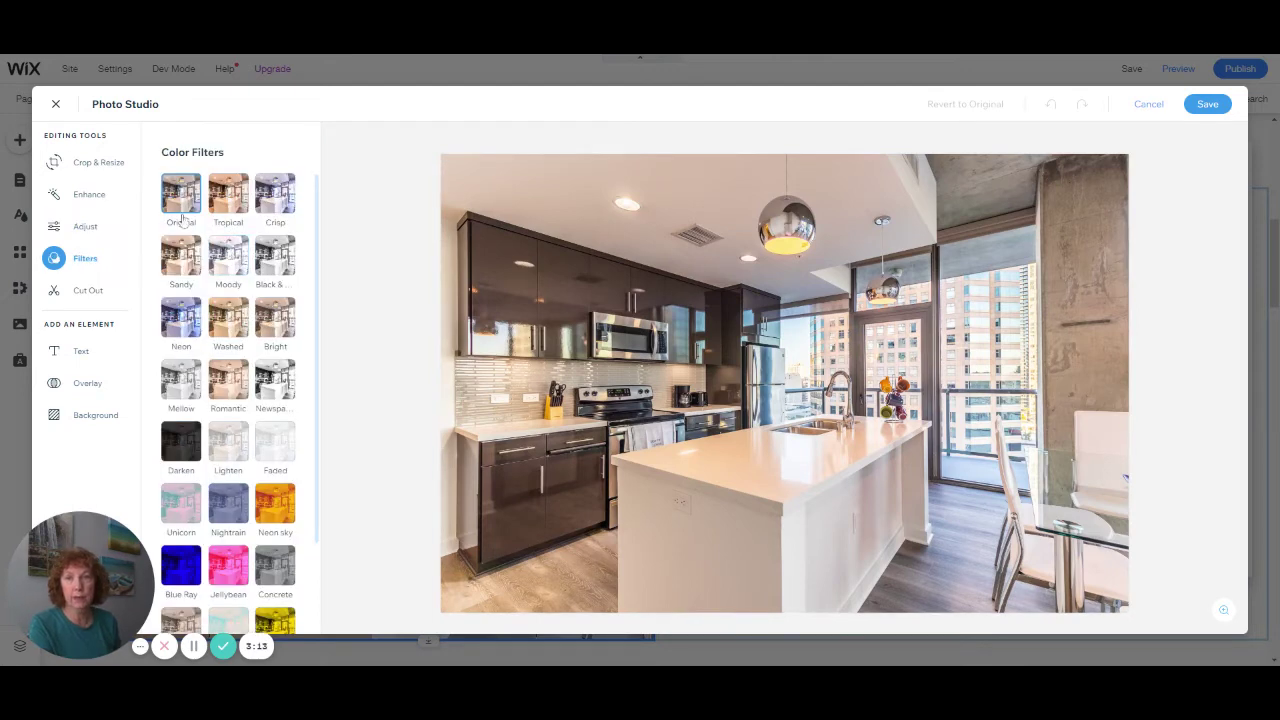
left_click(178, 325)
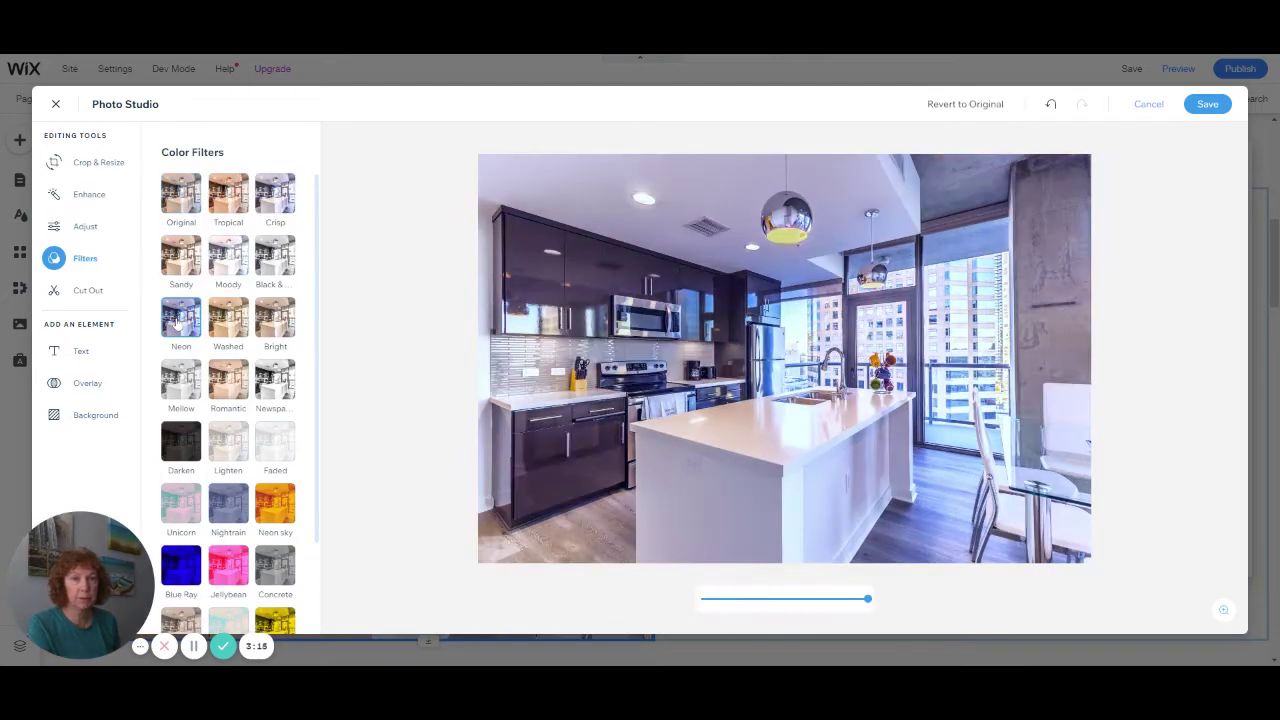
left_click(232, 375)
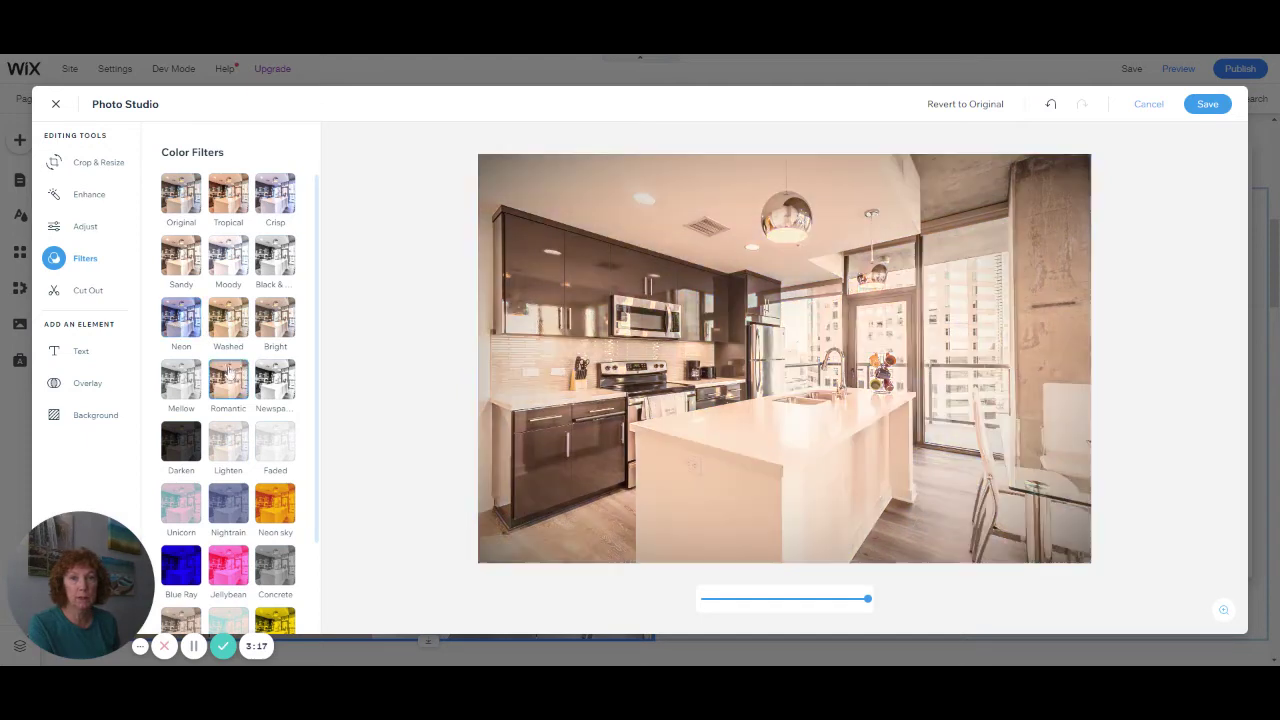
left_click(194, 381)
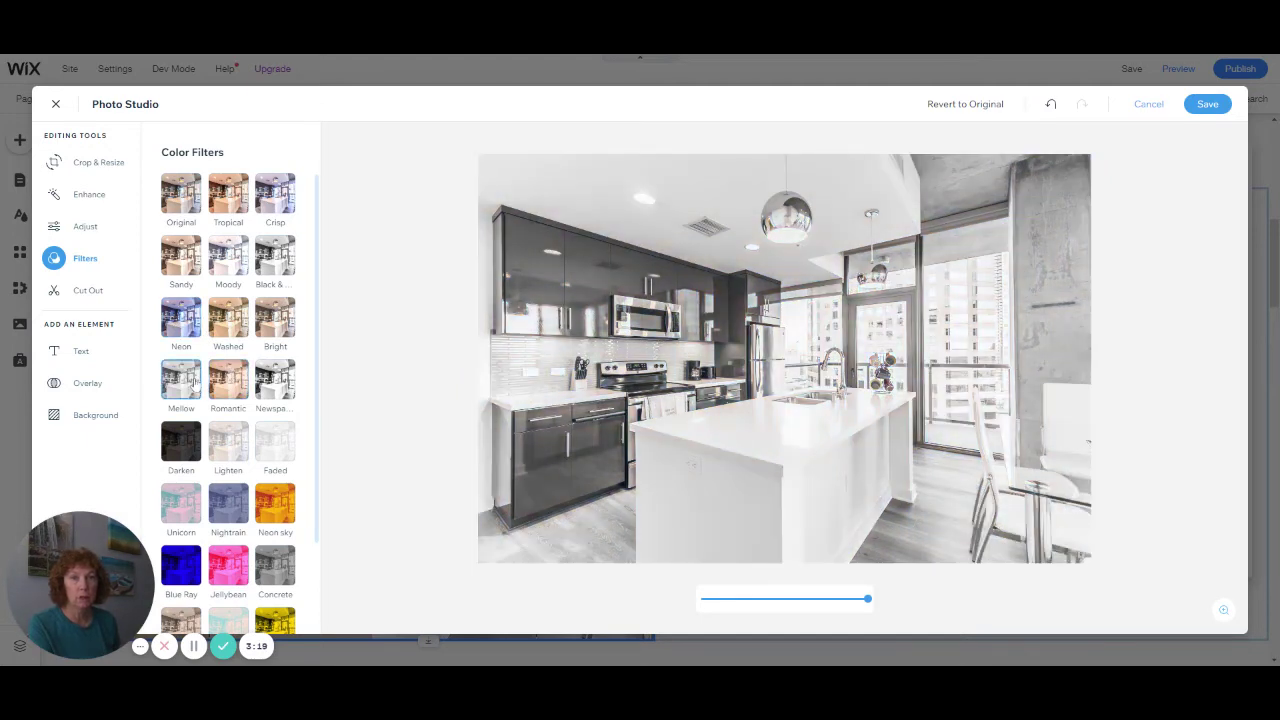
left_click(284, 375)
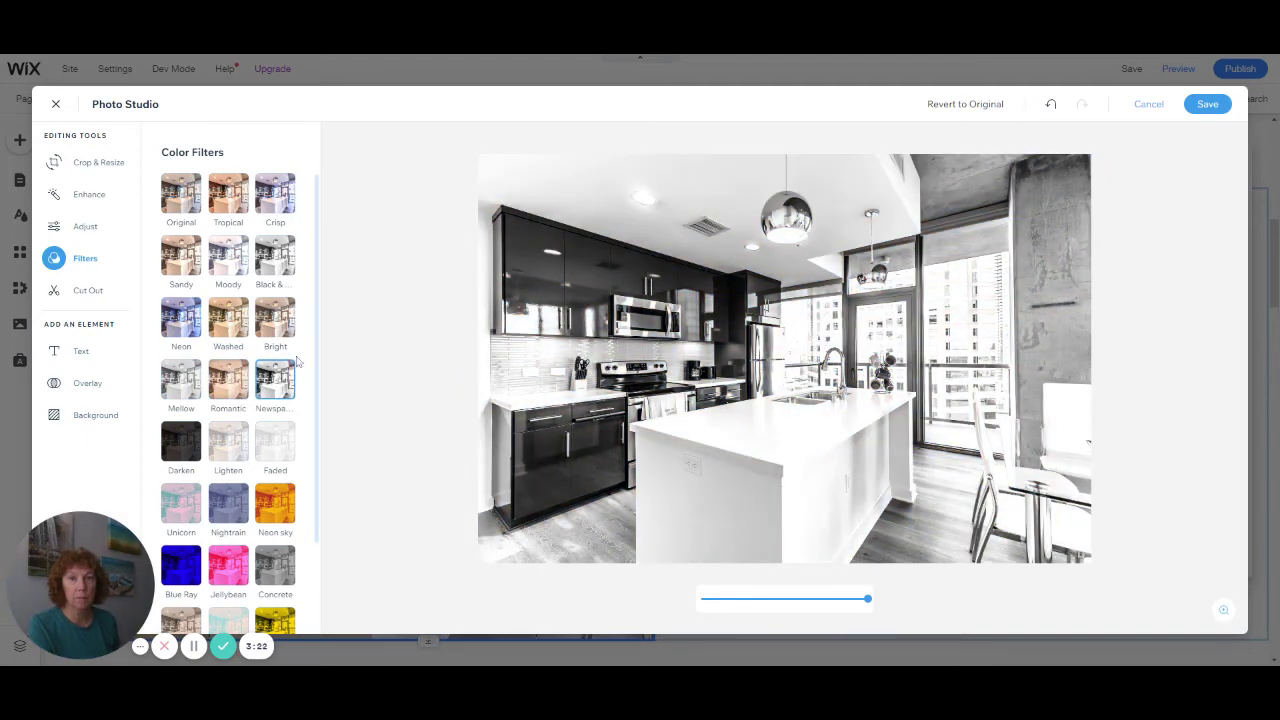
left_click(1208, 108)
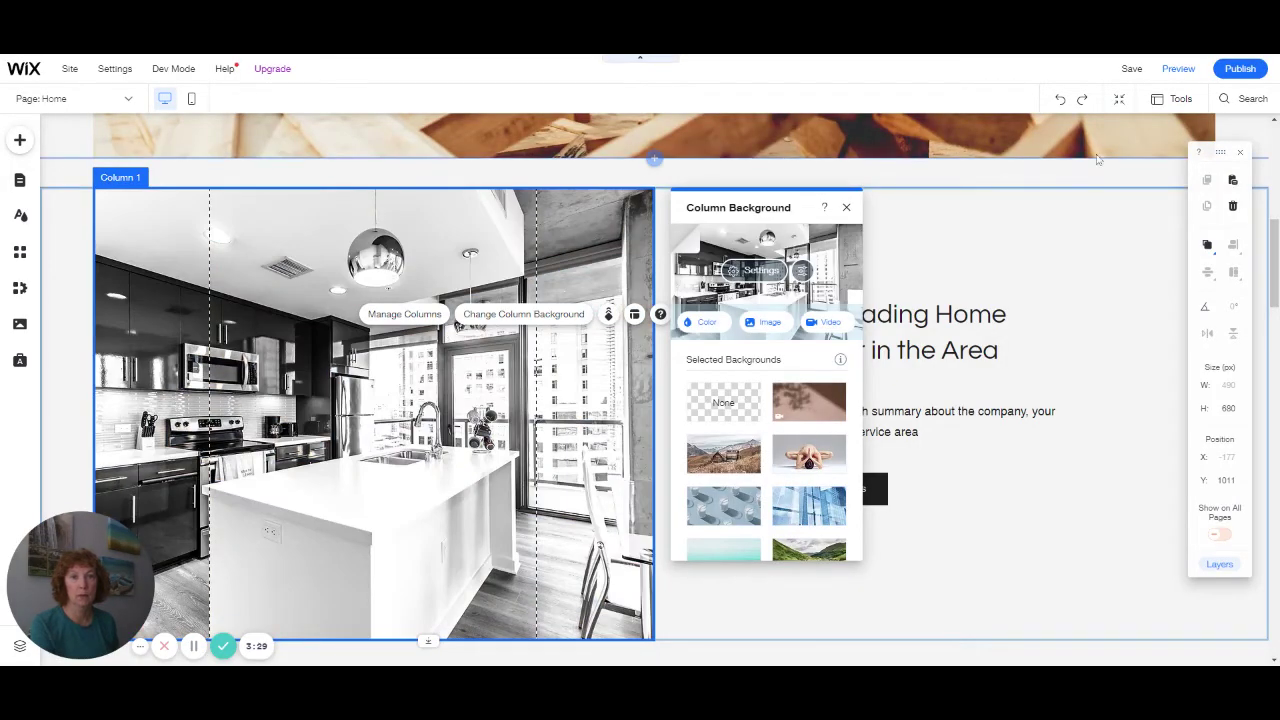
Select Column 1 and bring up its kitchen background image's Image Settings
left_click(992, 240)
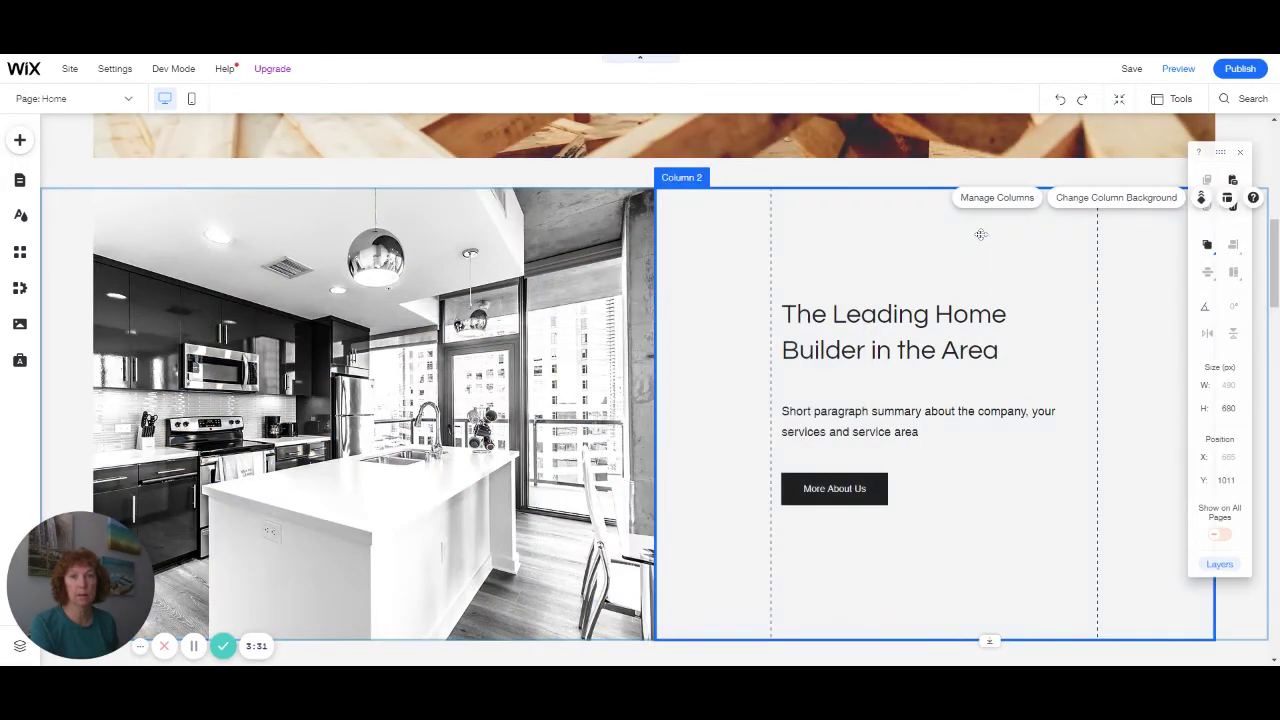
left_click(615, 285)
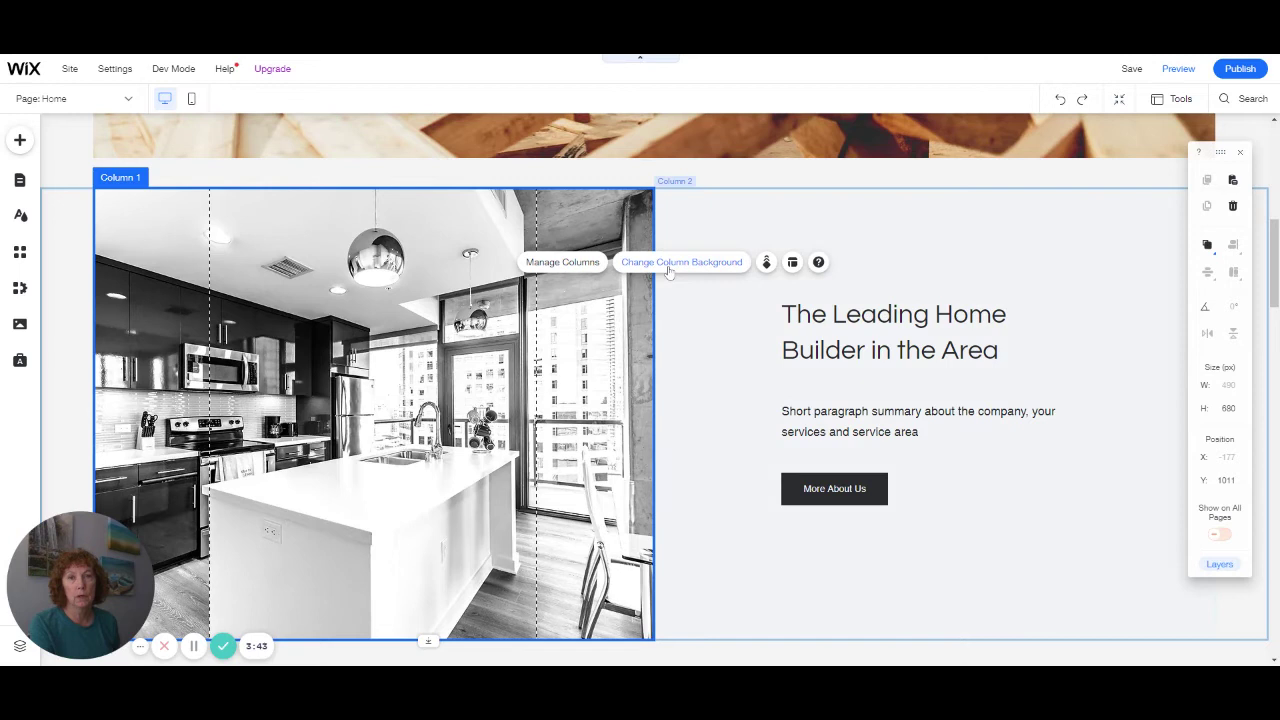
left_click(669, 262)
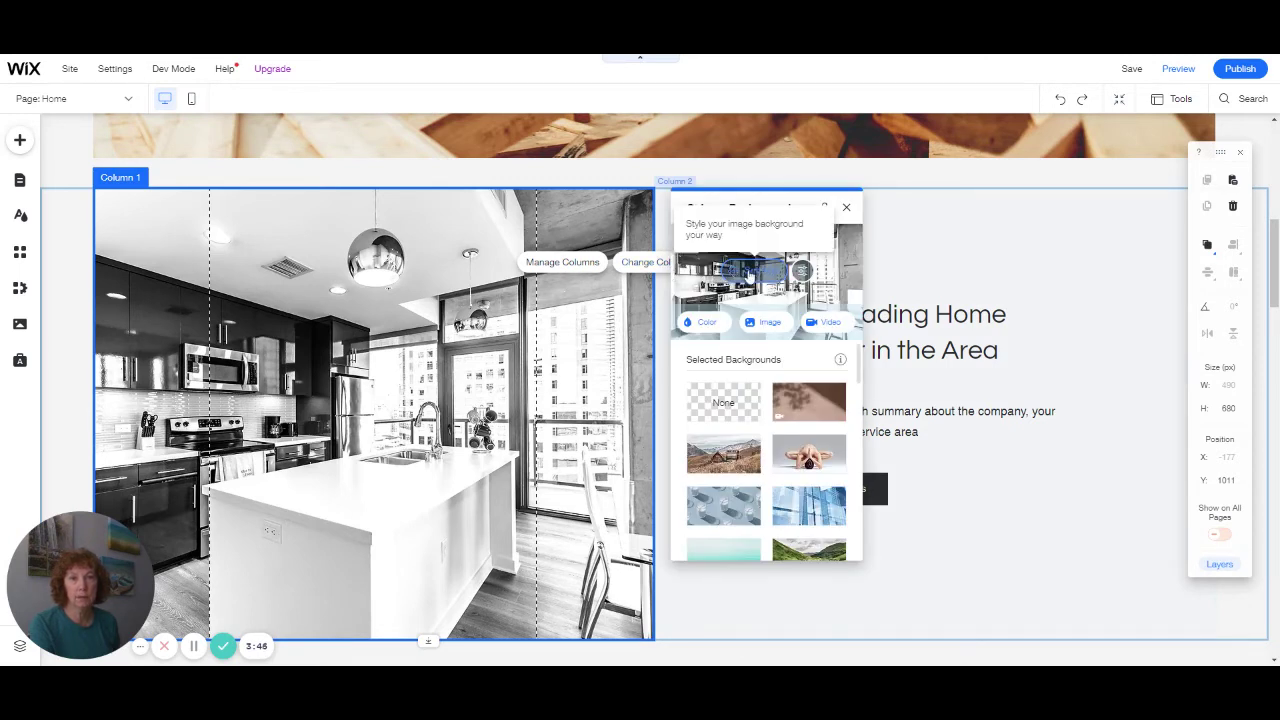
left_click(750, 272)
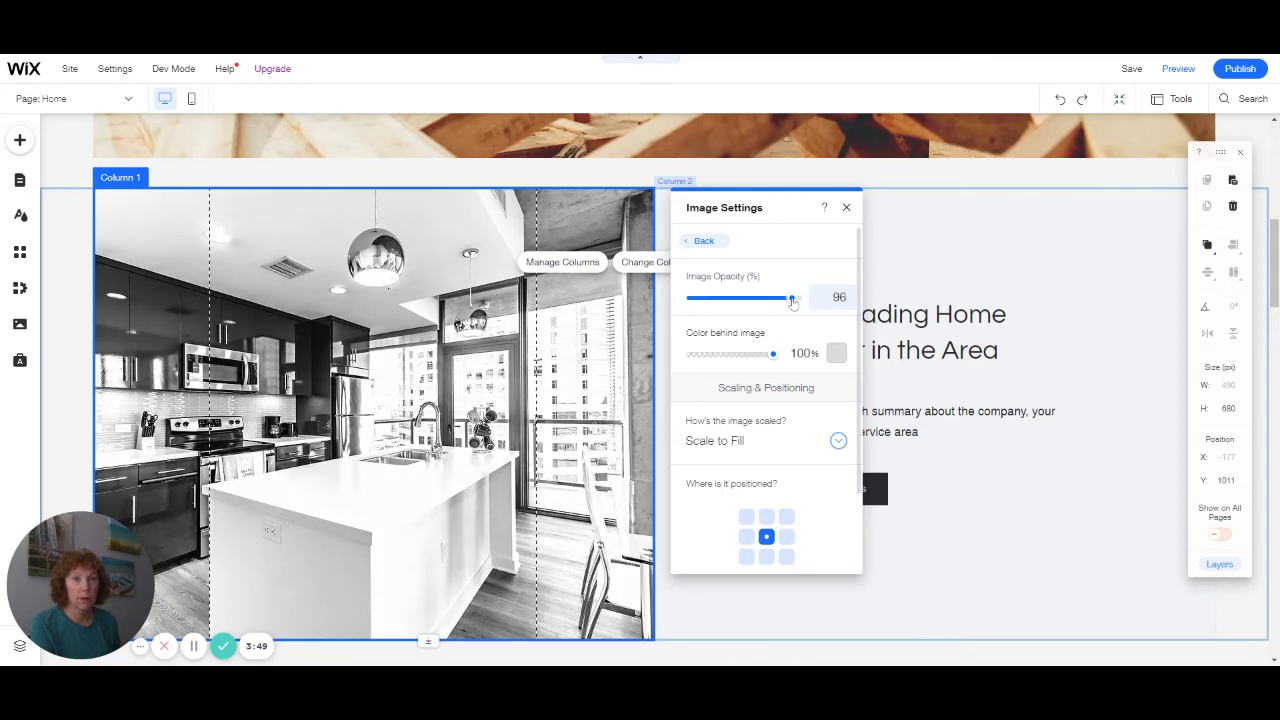
Set the kitchen image opacity to 92% with dark green #378B0F behind it
left_click_drag(793, 300, 726, 300)
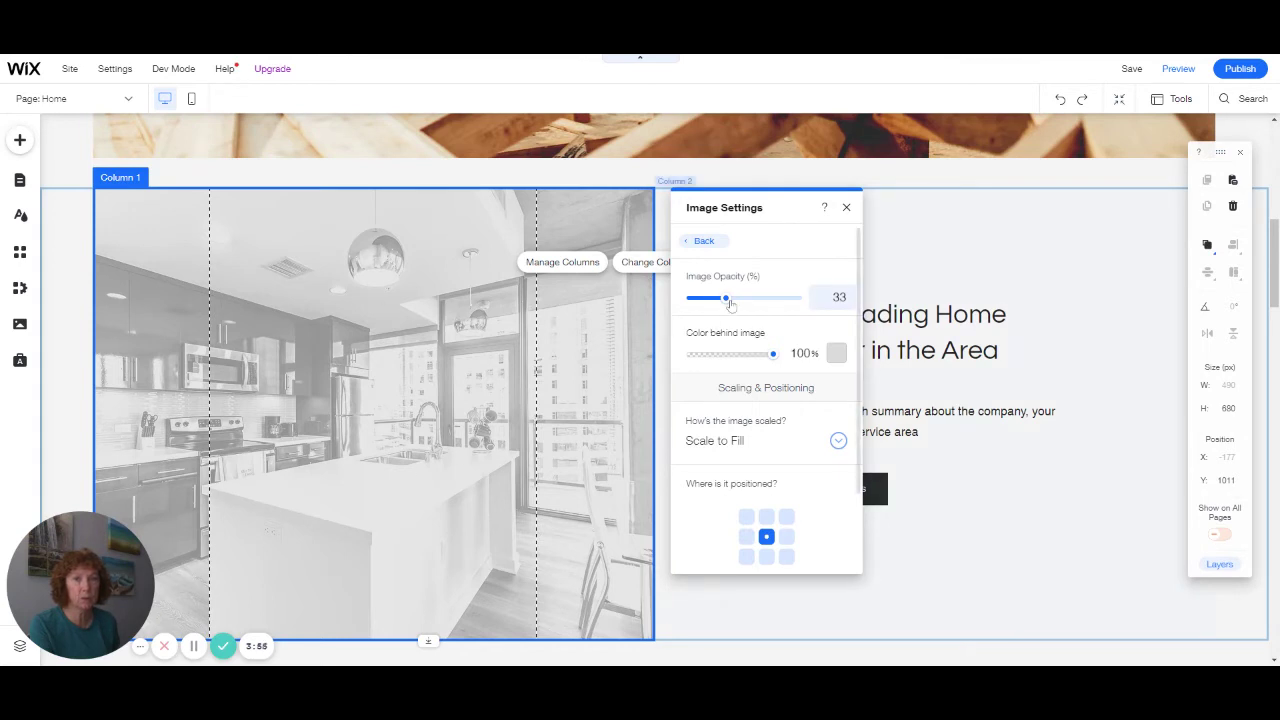
left_click_drag(727, 300, 756, 299)
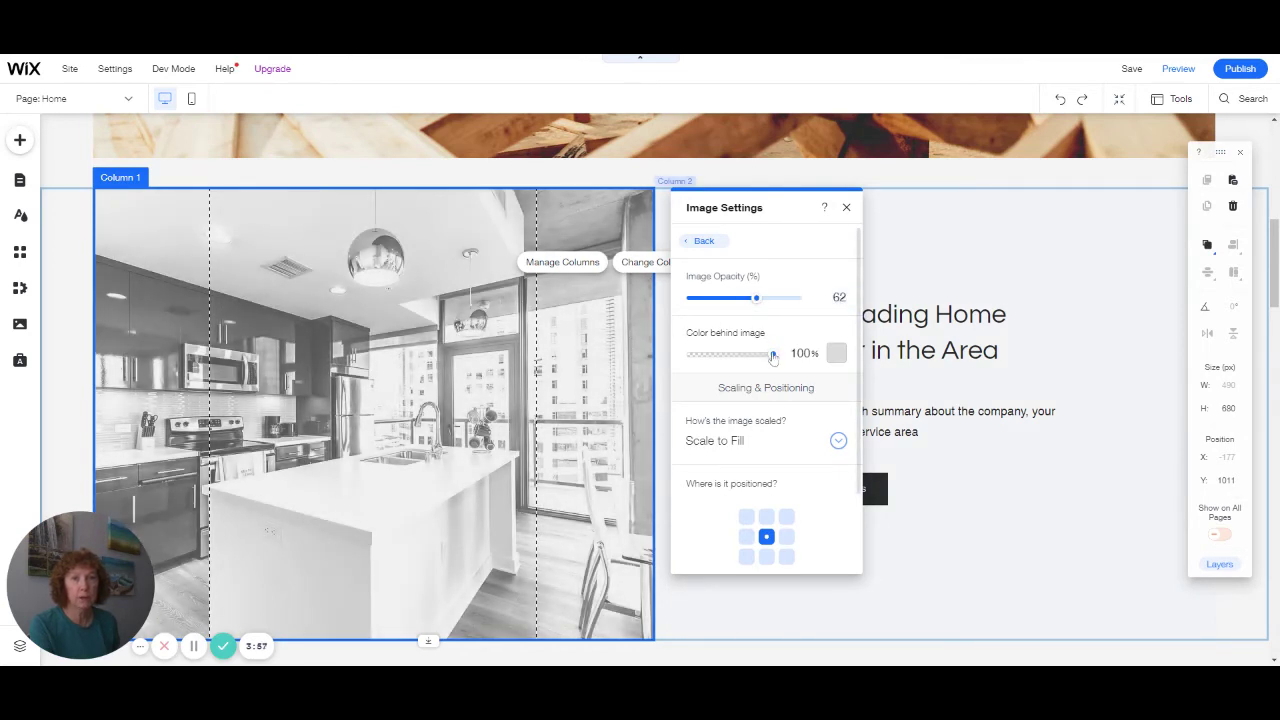
left_click(836, 353)
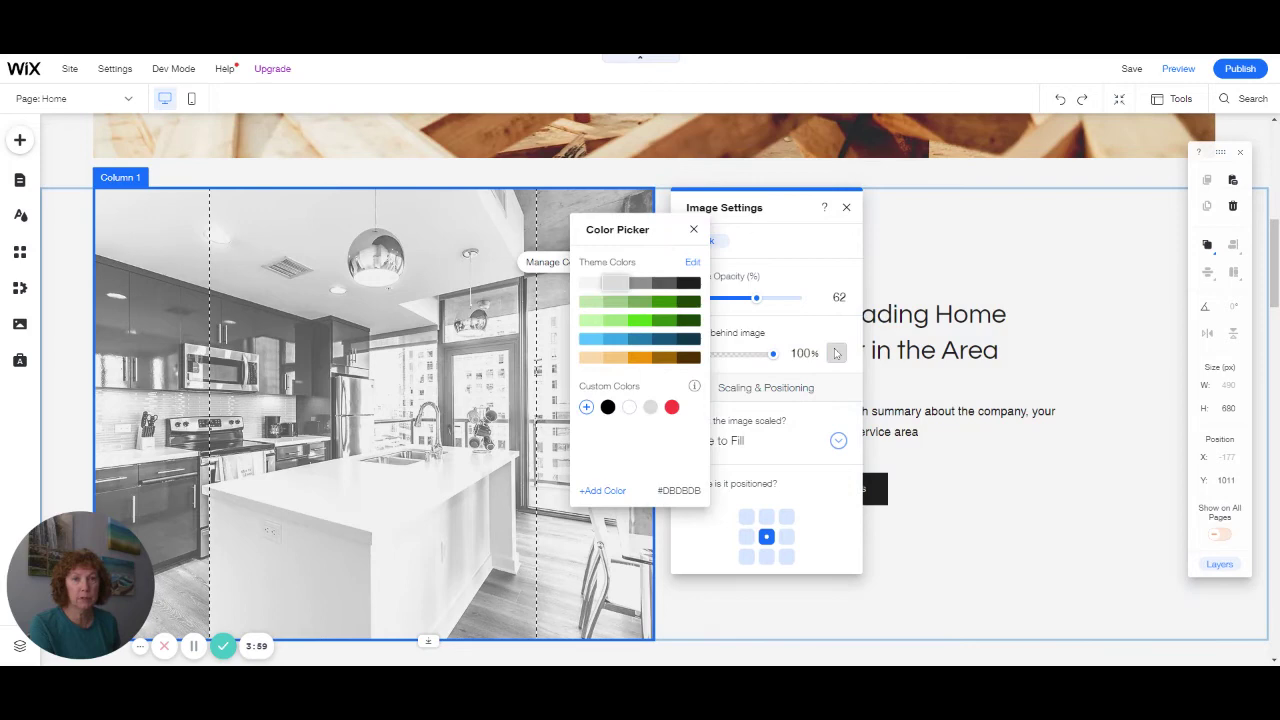
left_click(664, 320)
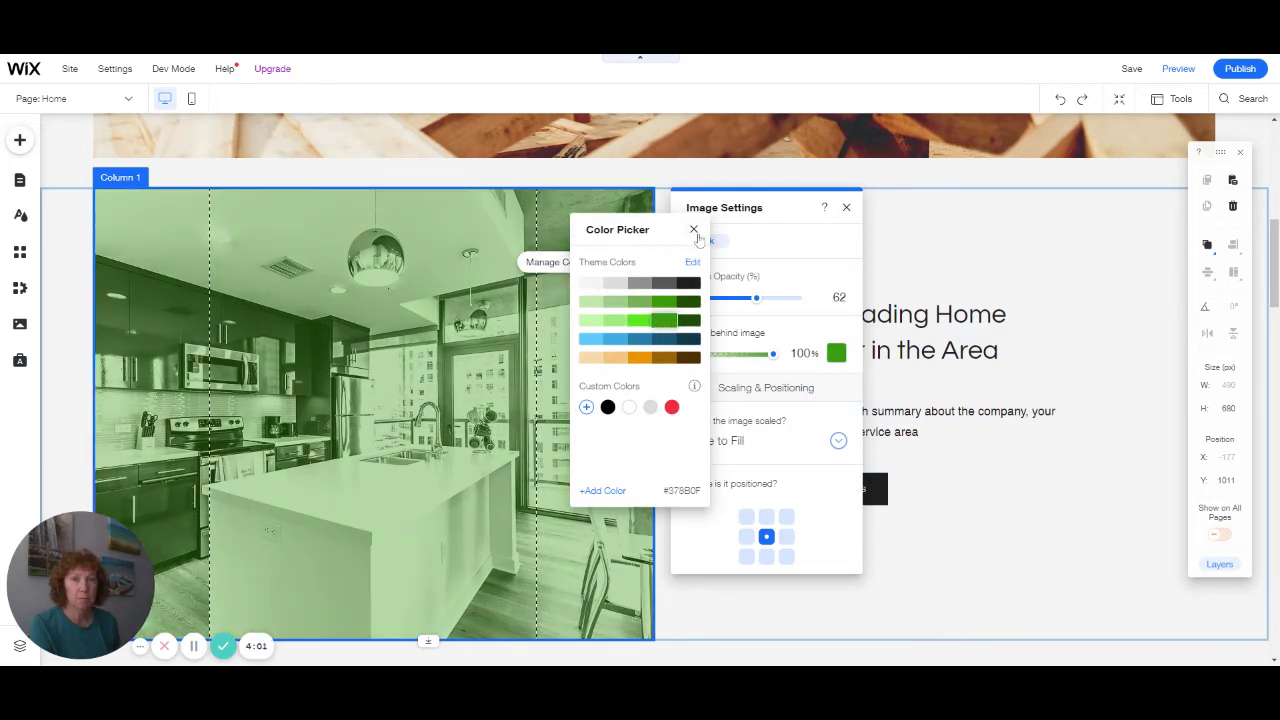
left_click(694, 231)
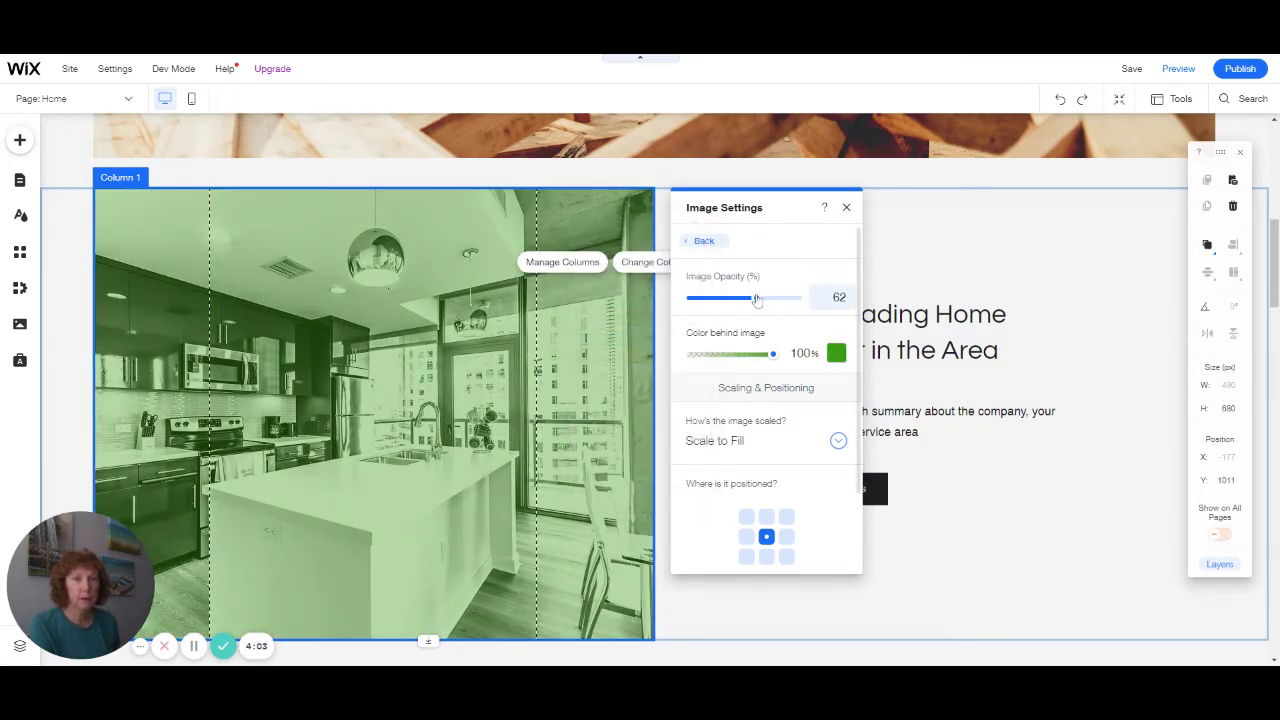
left_click_drag(757, 300, 789, 296)
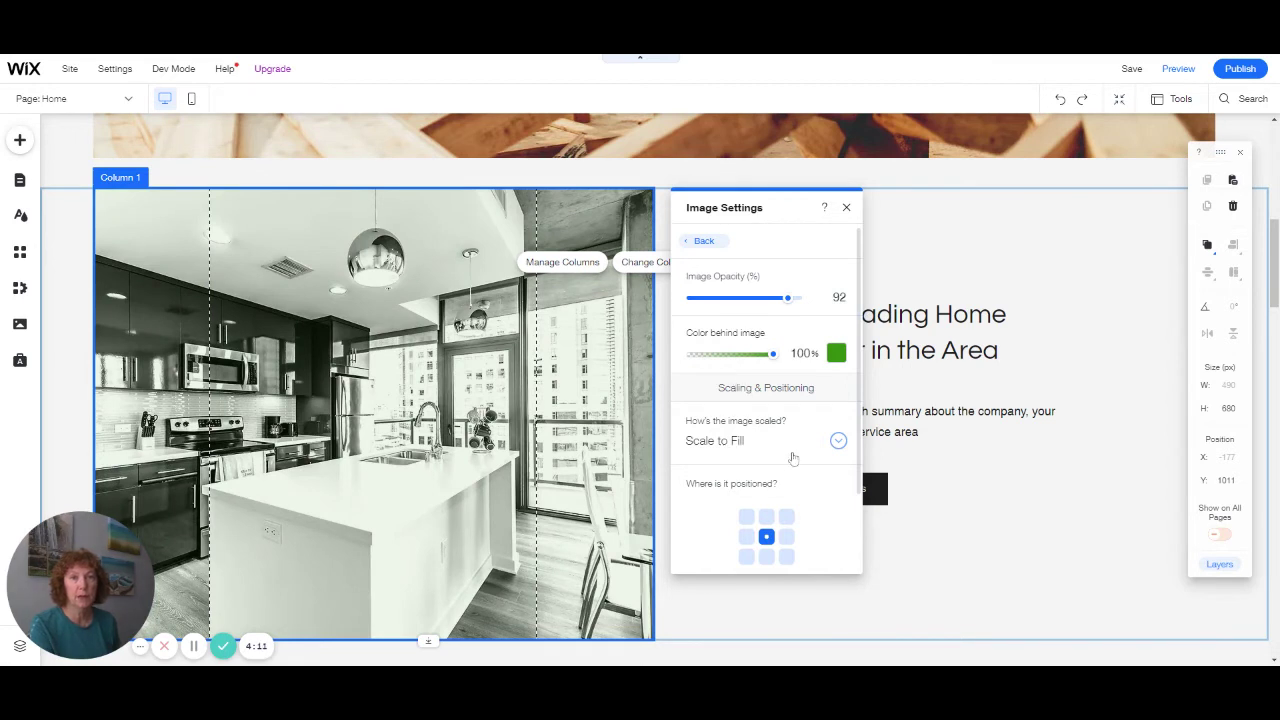
left_click(766, 558)
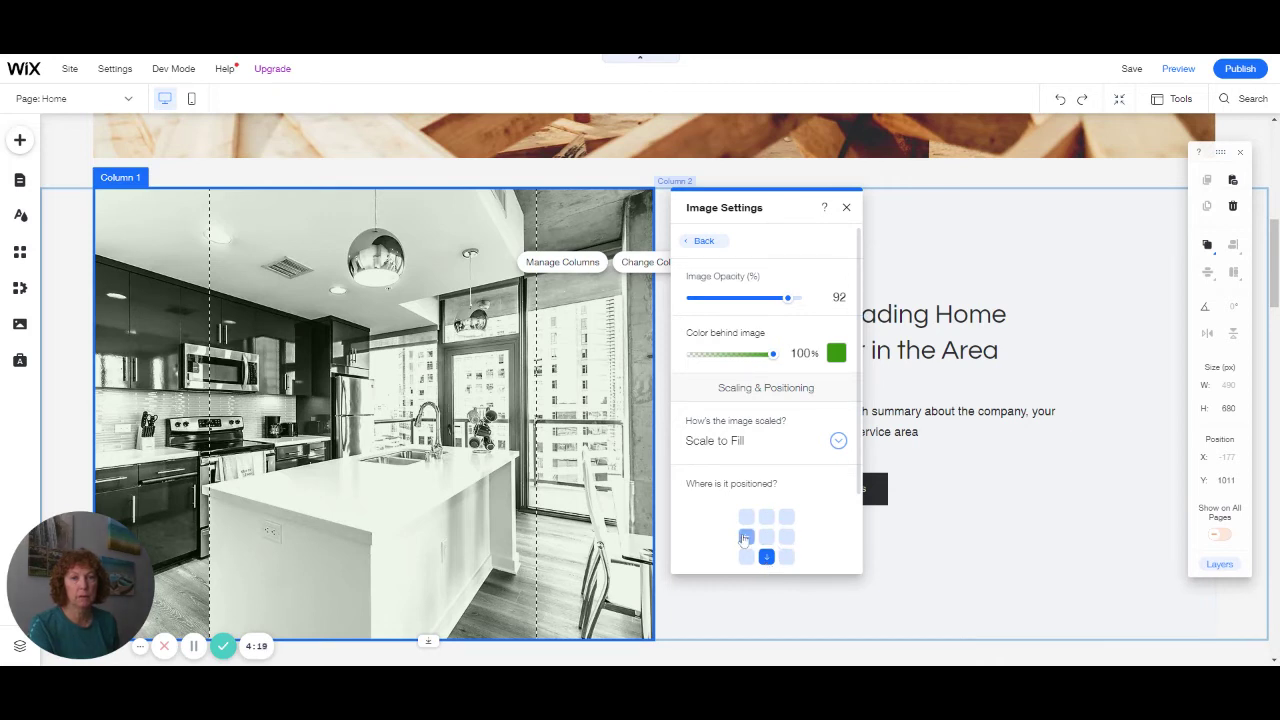
left_click(746, 537)
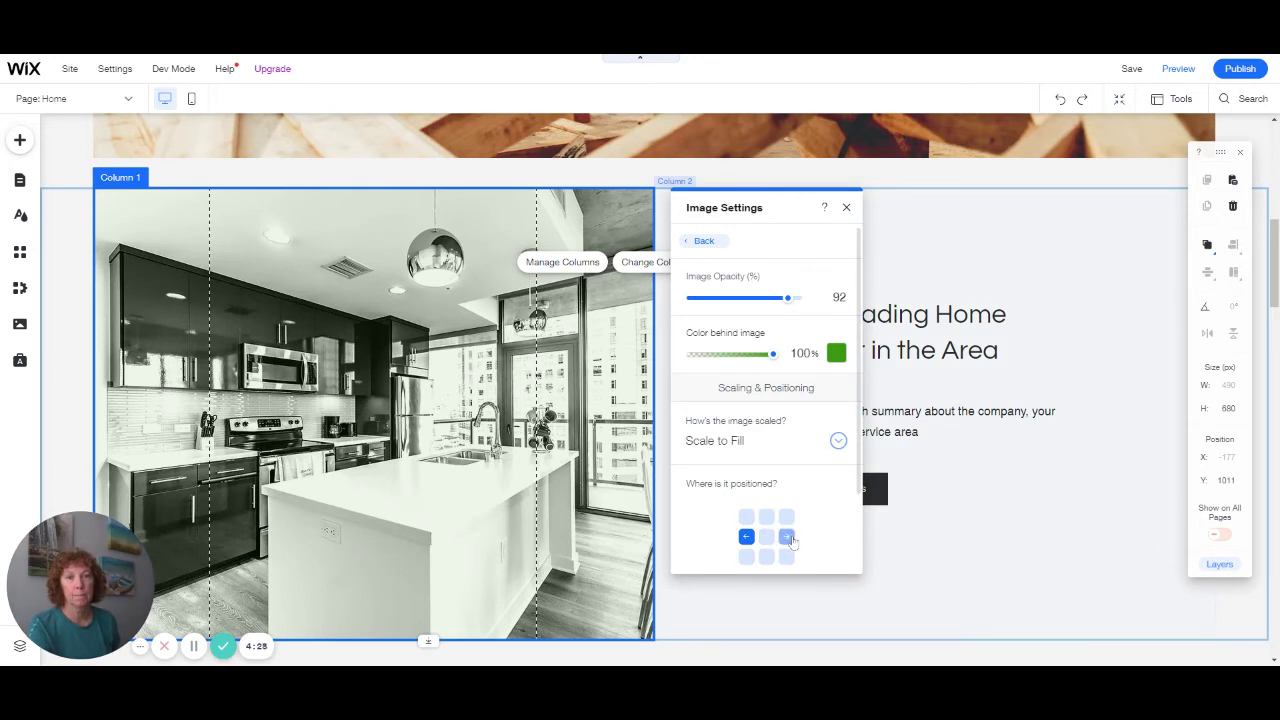
left_click(787, 537)
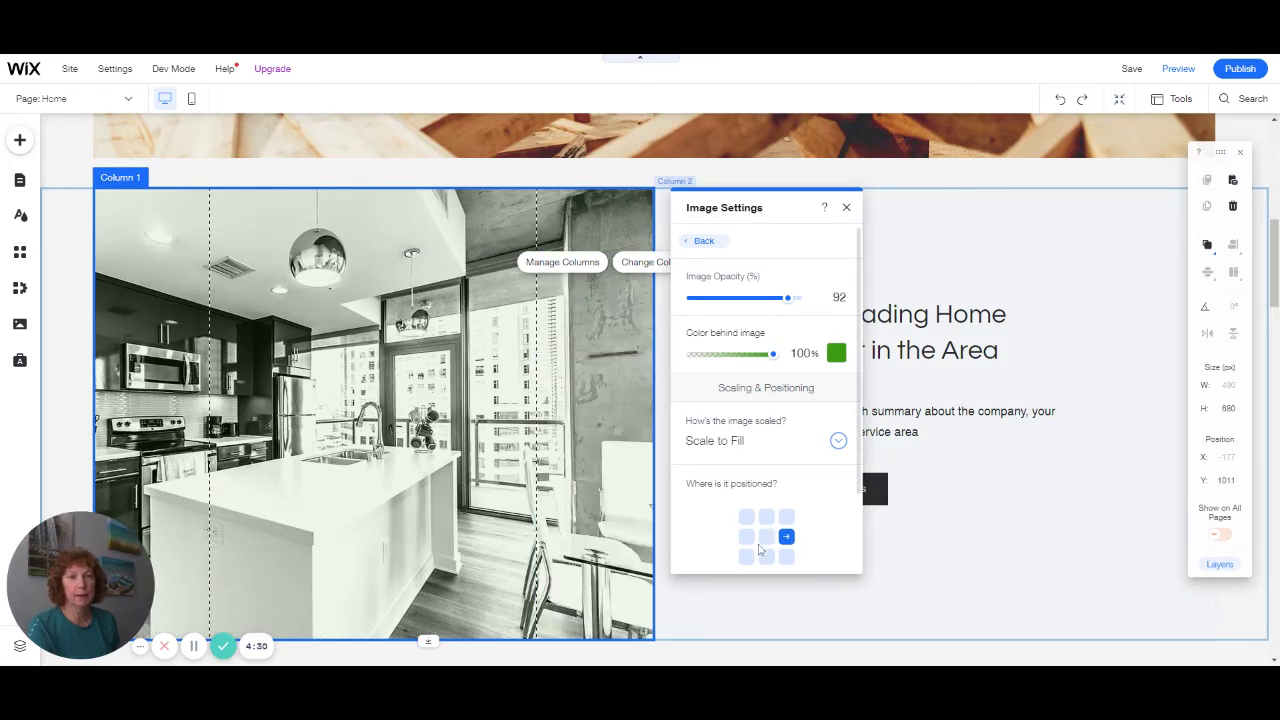
left_click(766, 538)
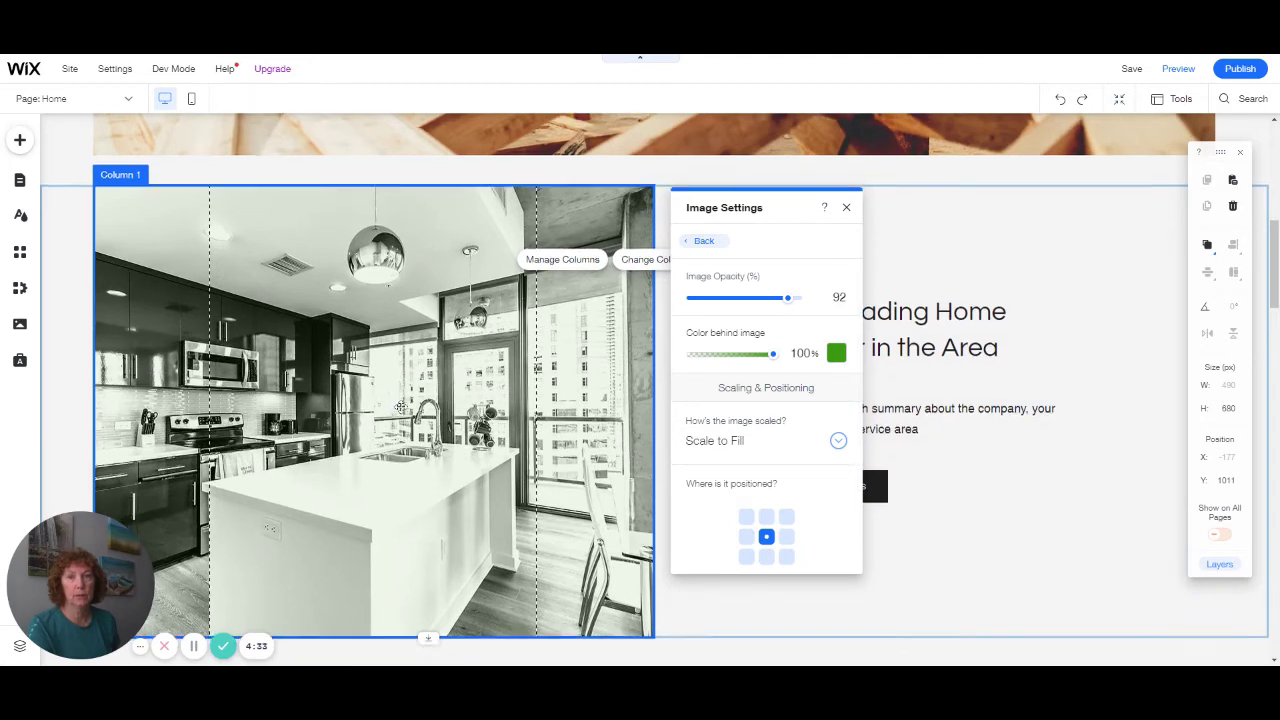
scroll(396, 376, "down", 2)
scroll(396, 329, "up", 3)
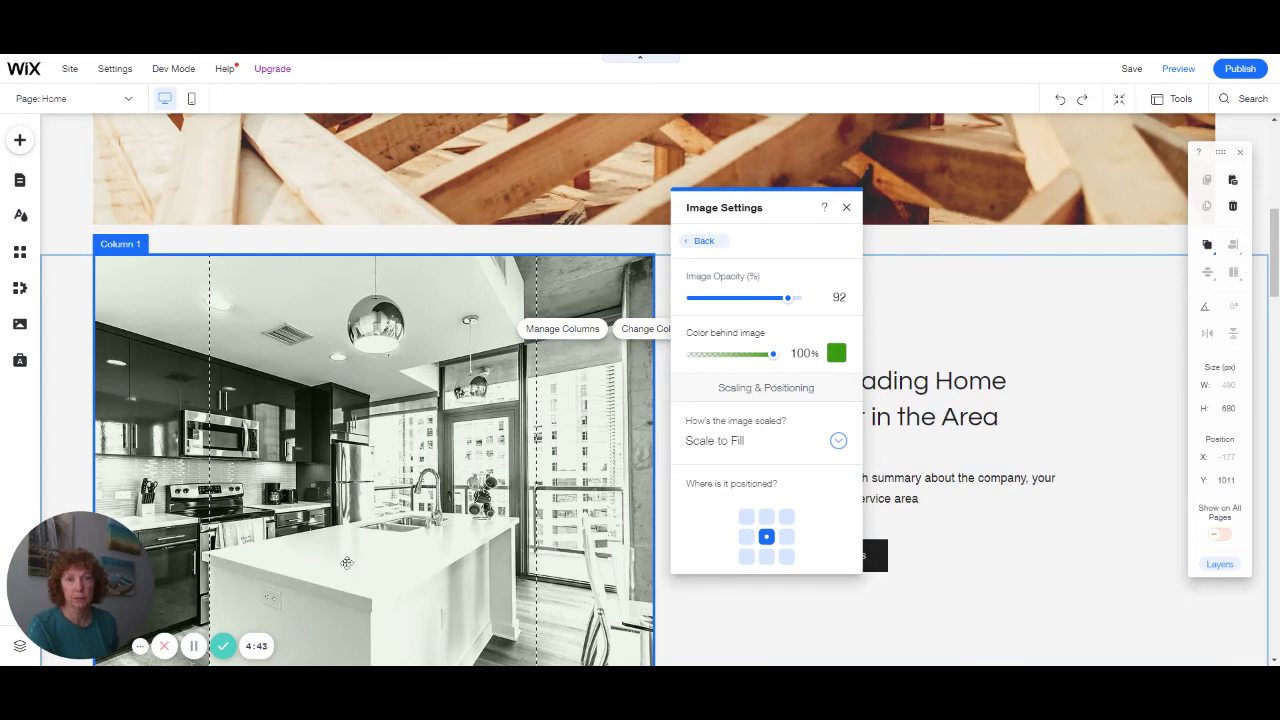
scroll(367, 601, "down", 2)
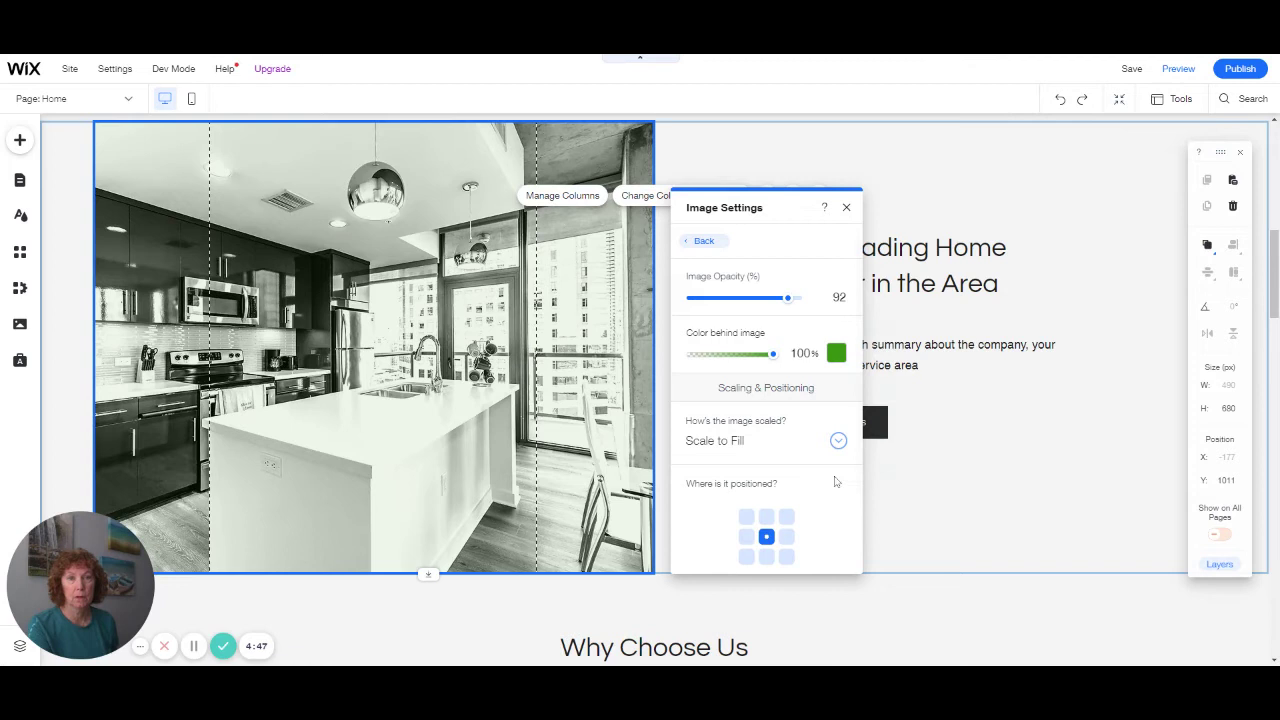
scroll(815, 515, "down", 1)
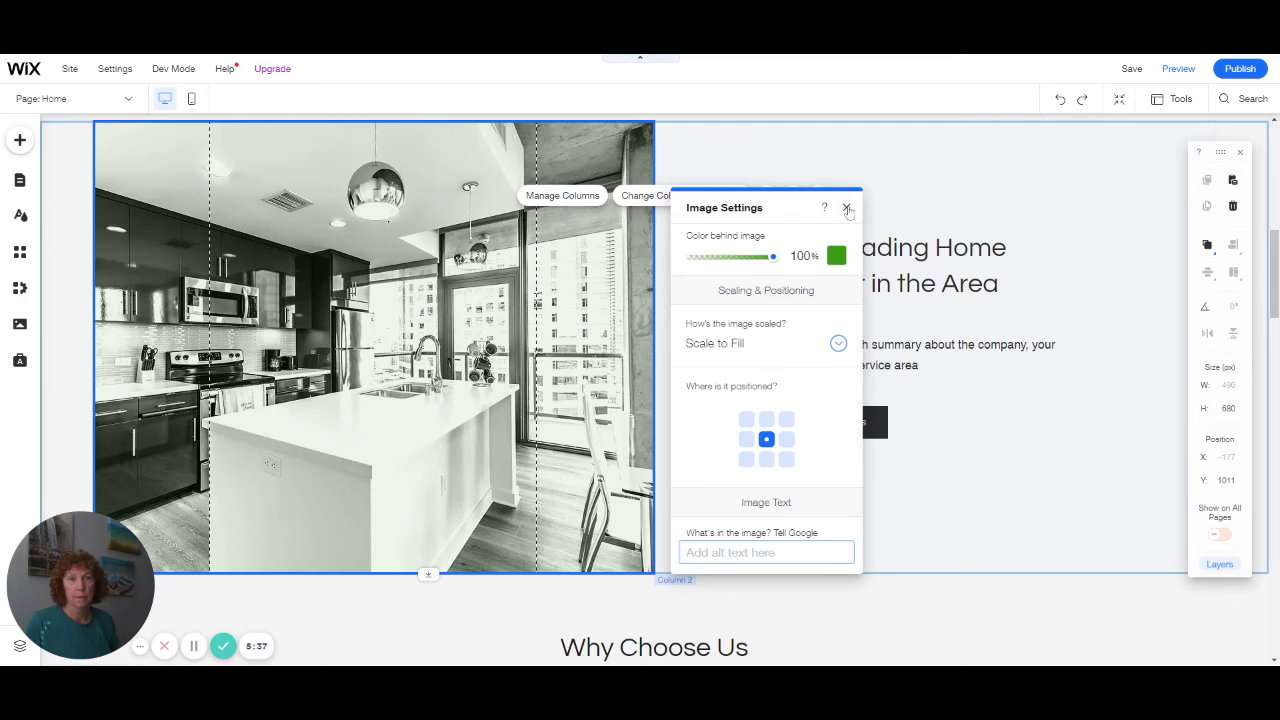
Close the kitchen Image Settings, select the right text column, and review the strip
left_click(846, 208)
left_click(741, 278)
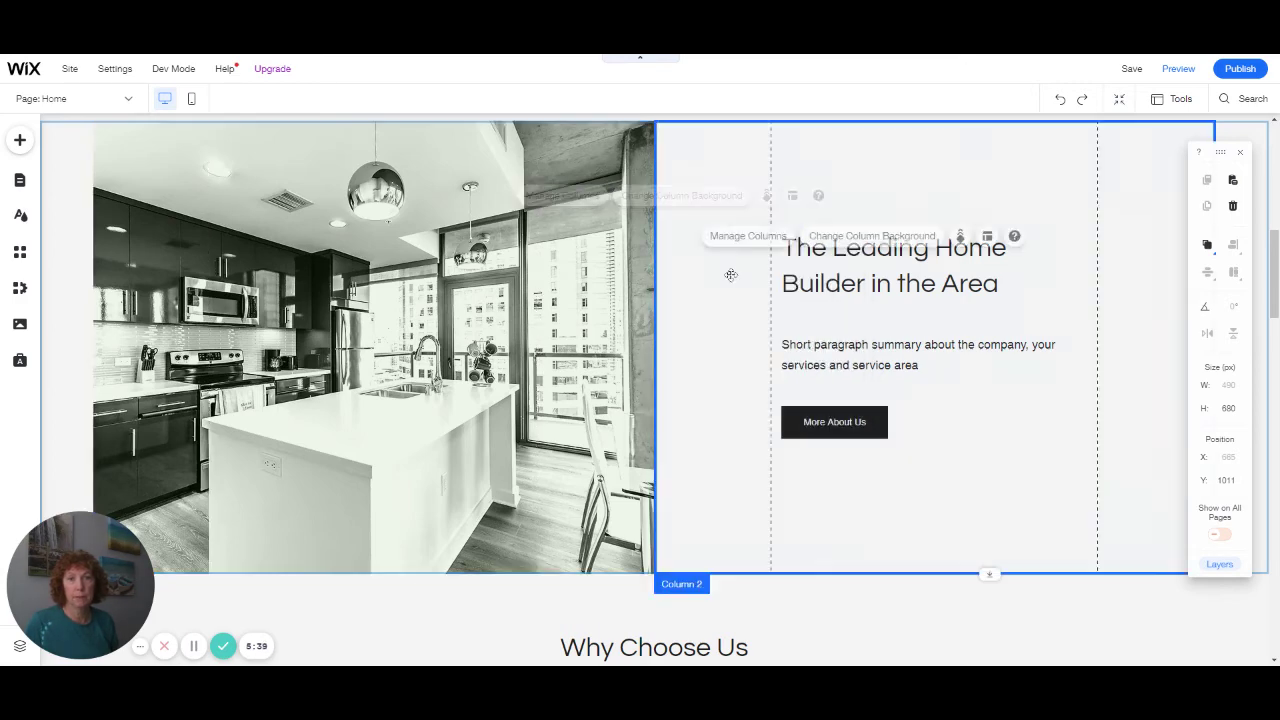
scroll(725, 290, "down", 4)
scroll(720, 312, "up", 7)
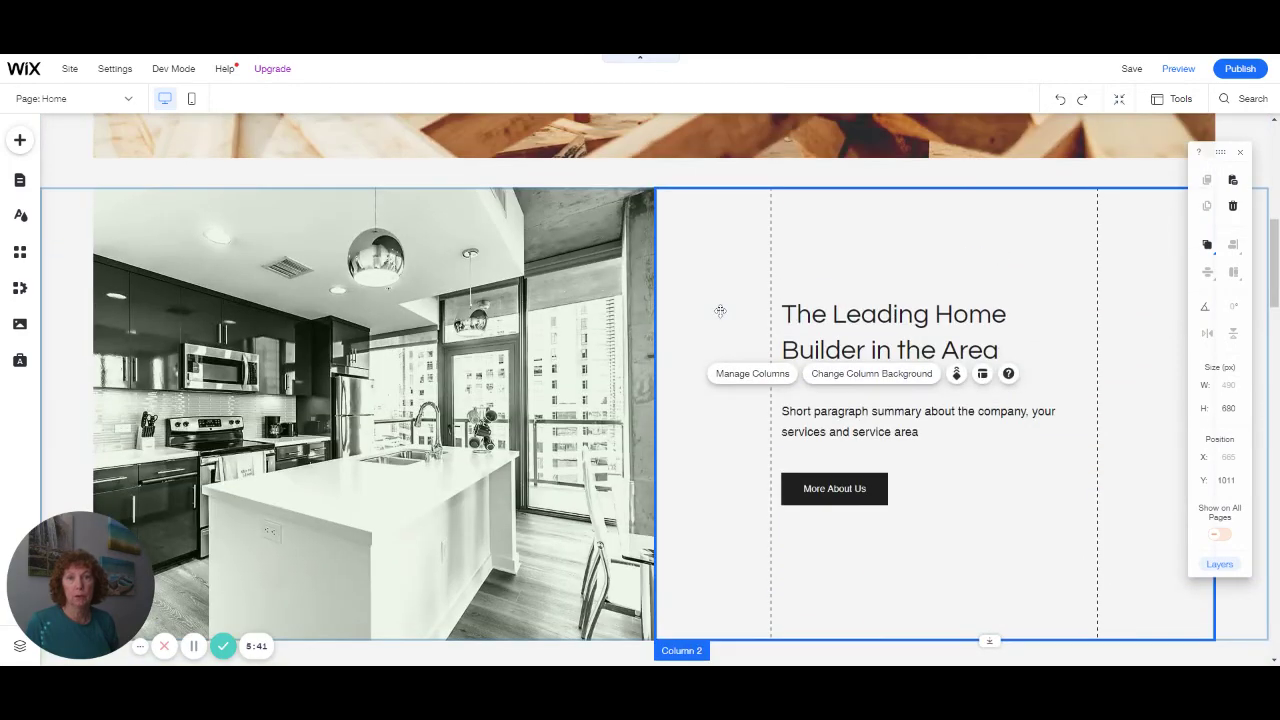
scroll(720, 318, "down", 4)
scroll(718, 312, "down", 3)
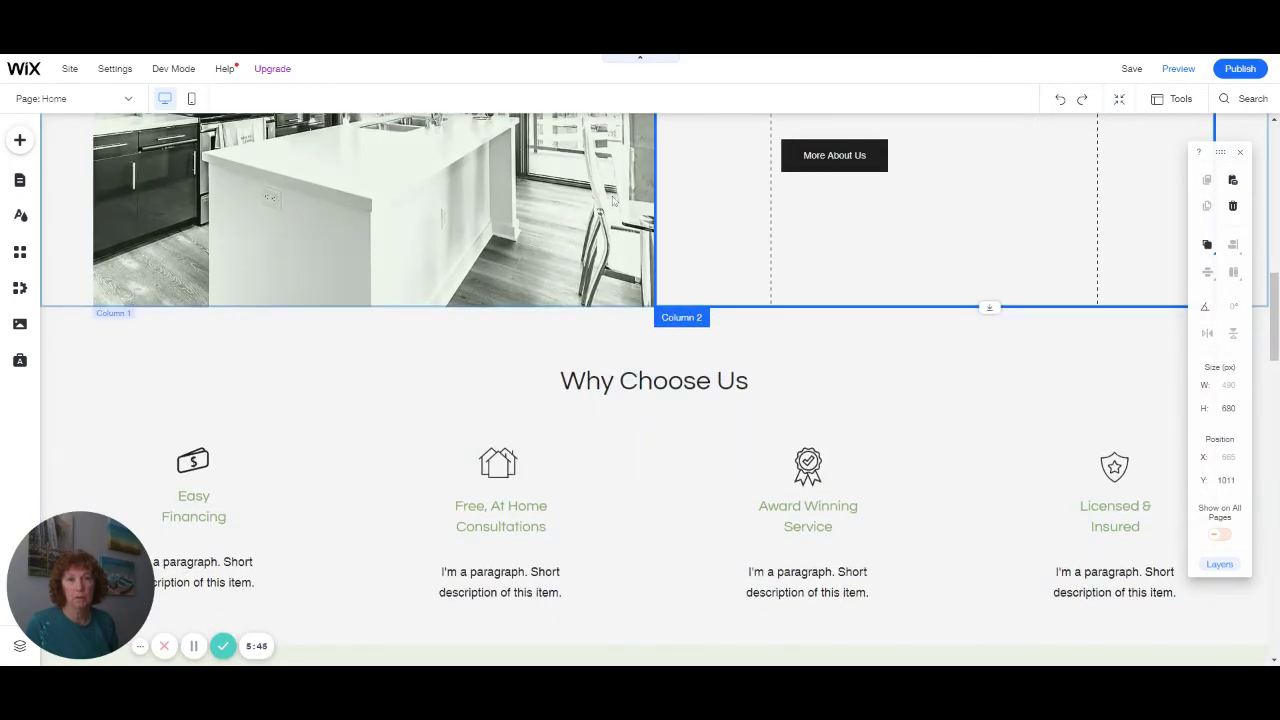
scroll(540, 330, "up", 5)
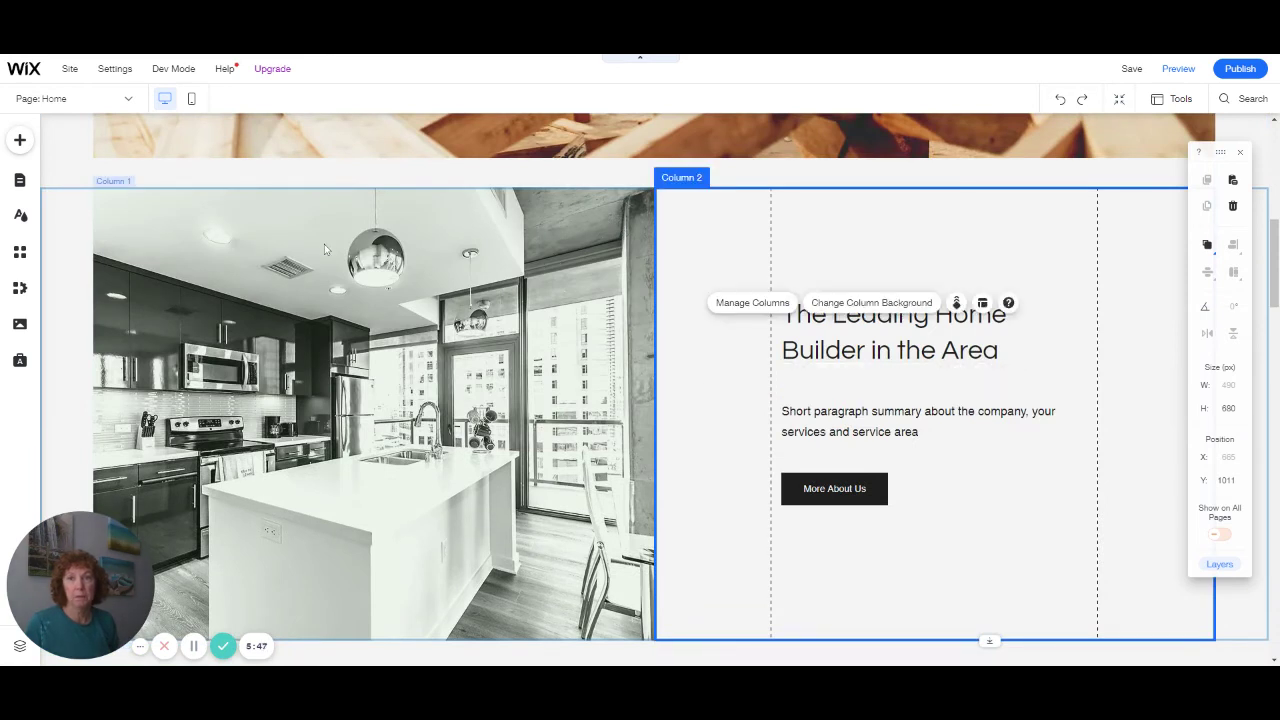
Add the free Wix 'Romantic Walk in Sunset' photo and drag it onto Column 1
left_click(20, 141)
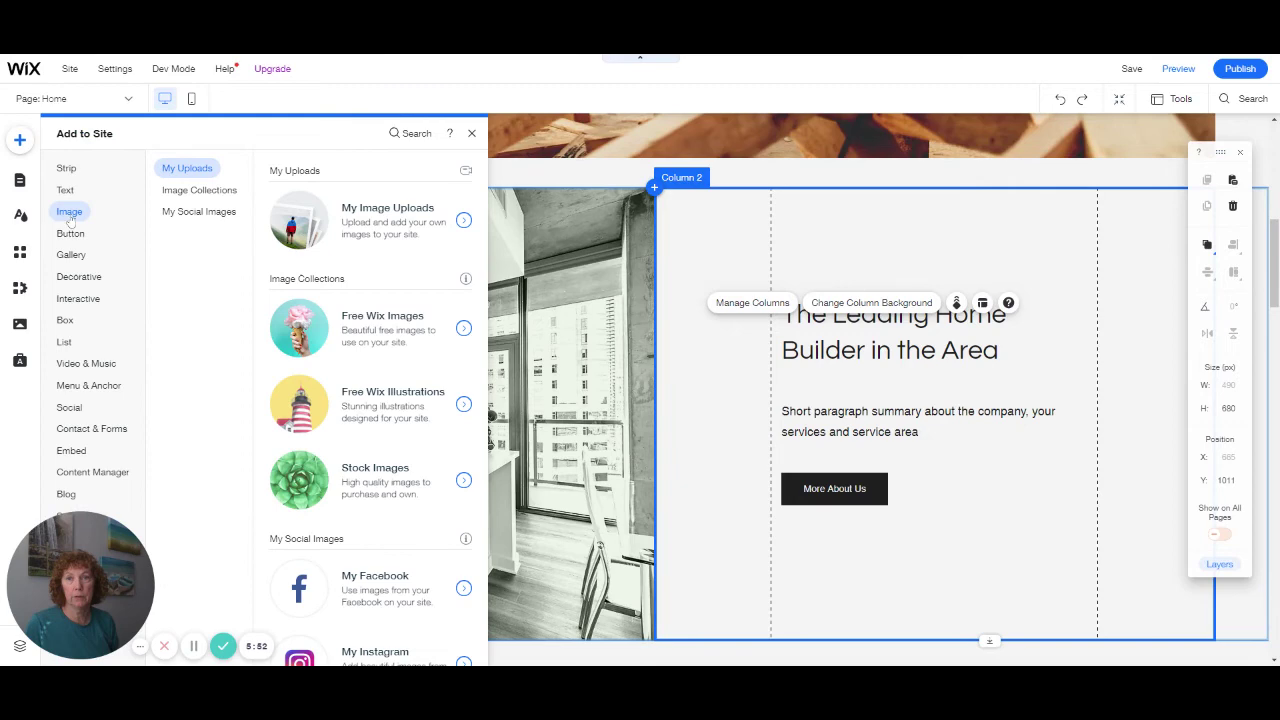
left_click(318, 333)
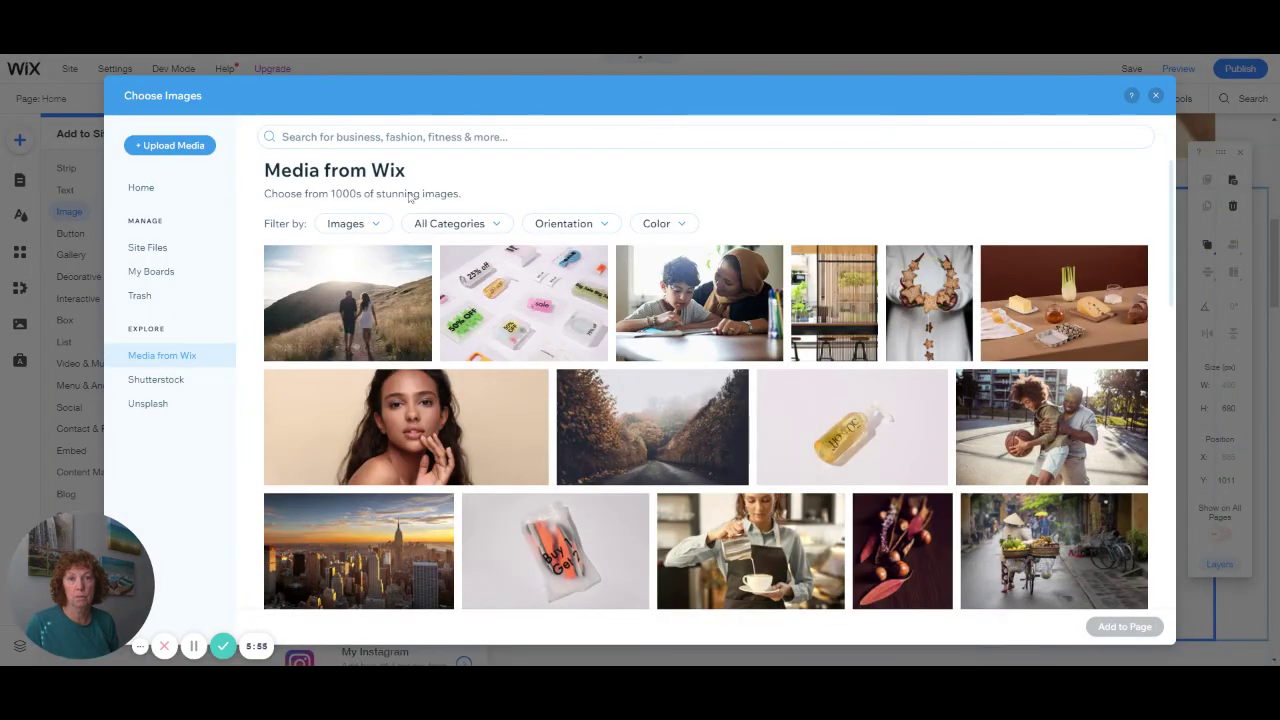
left_click(368, 290)
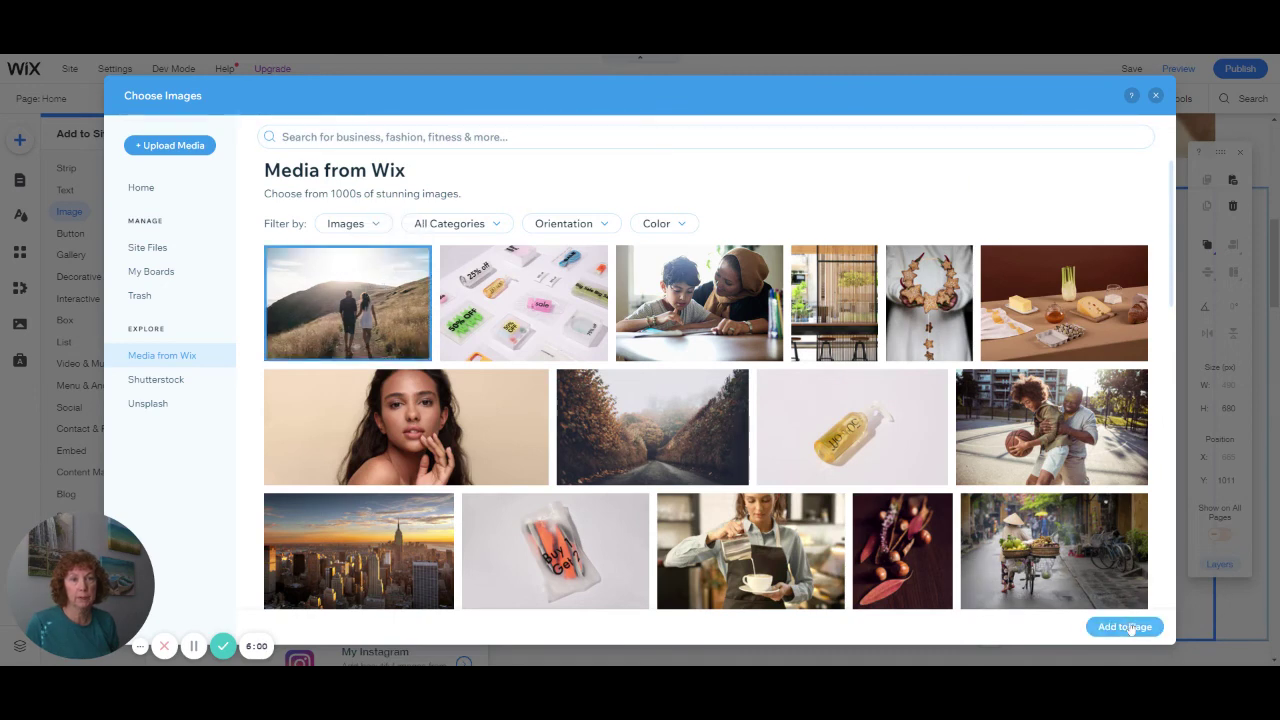
key("Return")
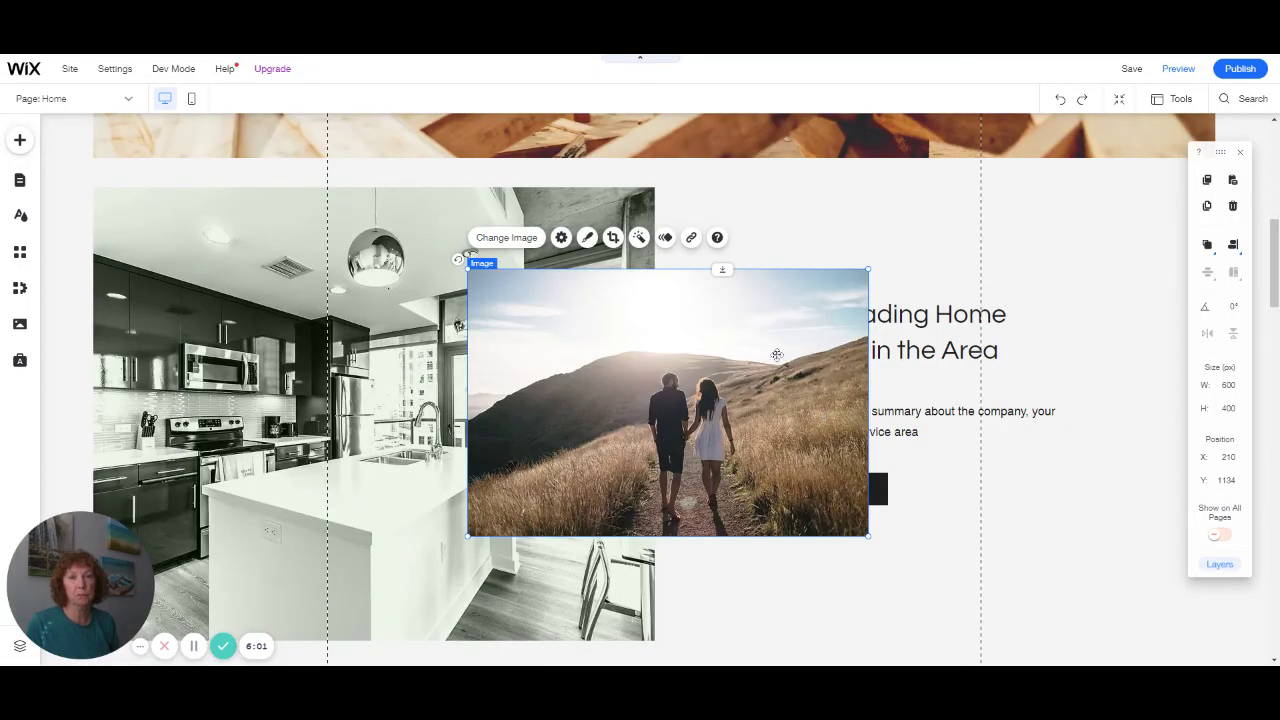
left_click_drag(776, 355, 471, 357)
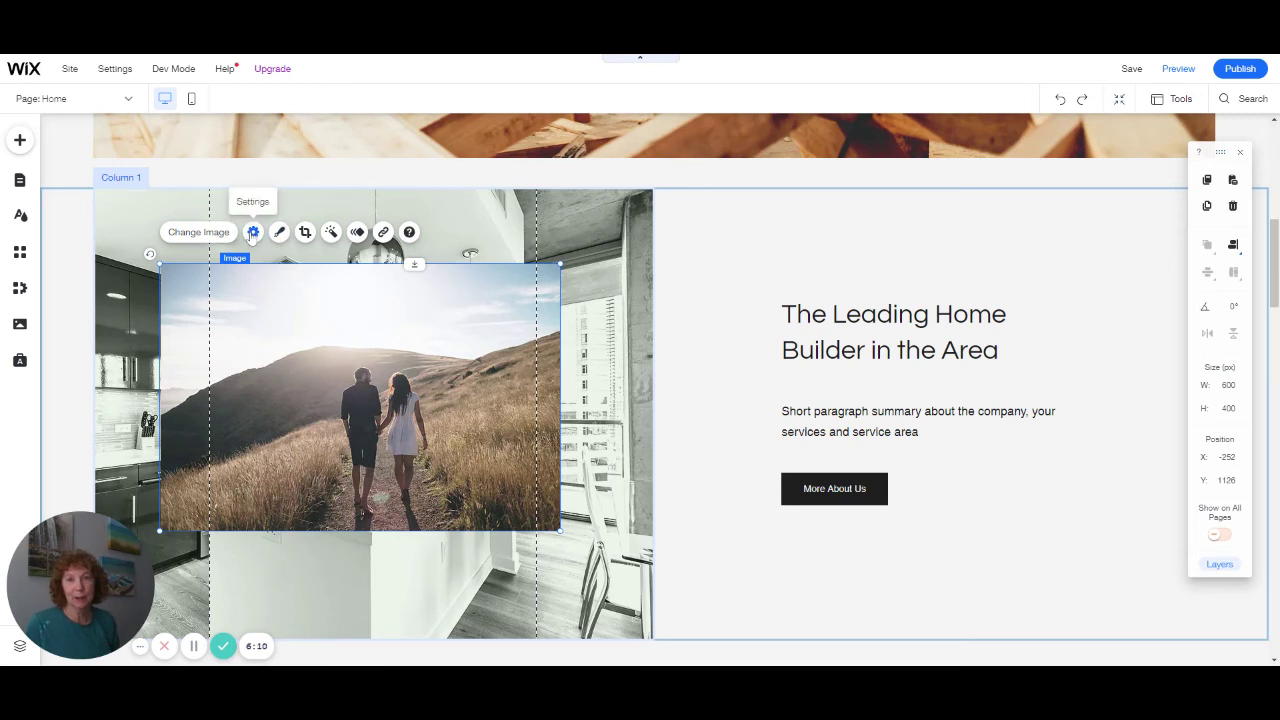
Set the couple photo's 'When image is clicked' option to Nothing happens
left_click(252, 232)
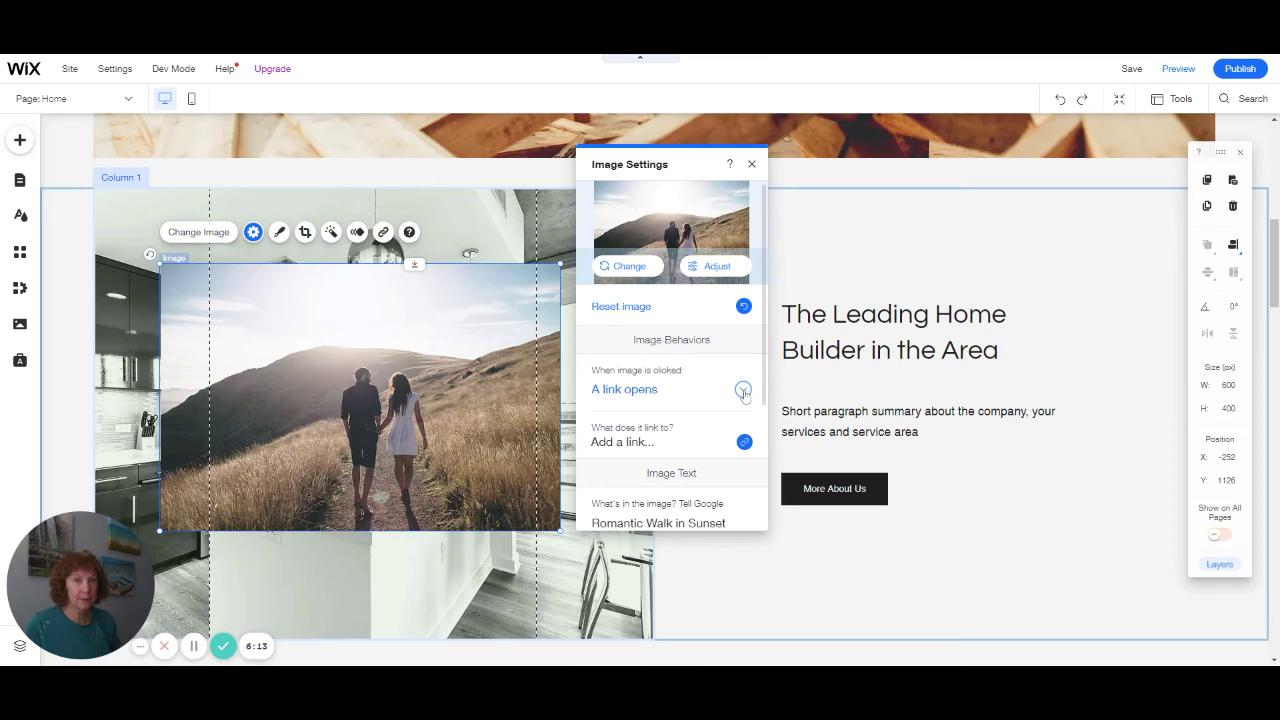
left_click(743, 390)
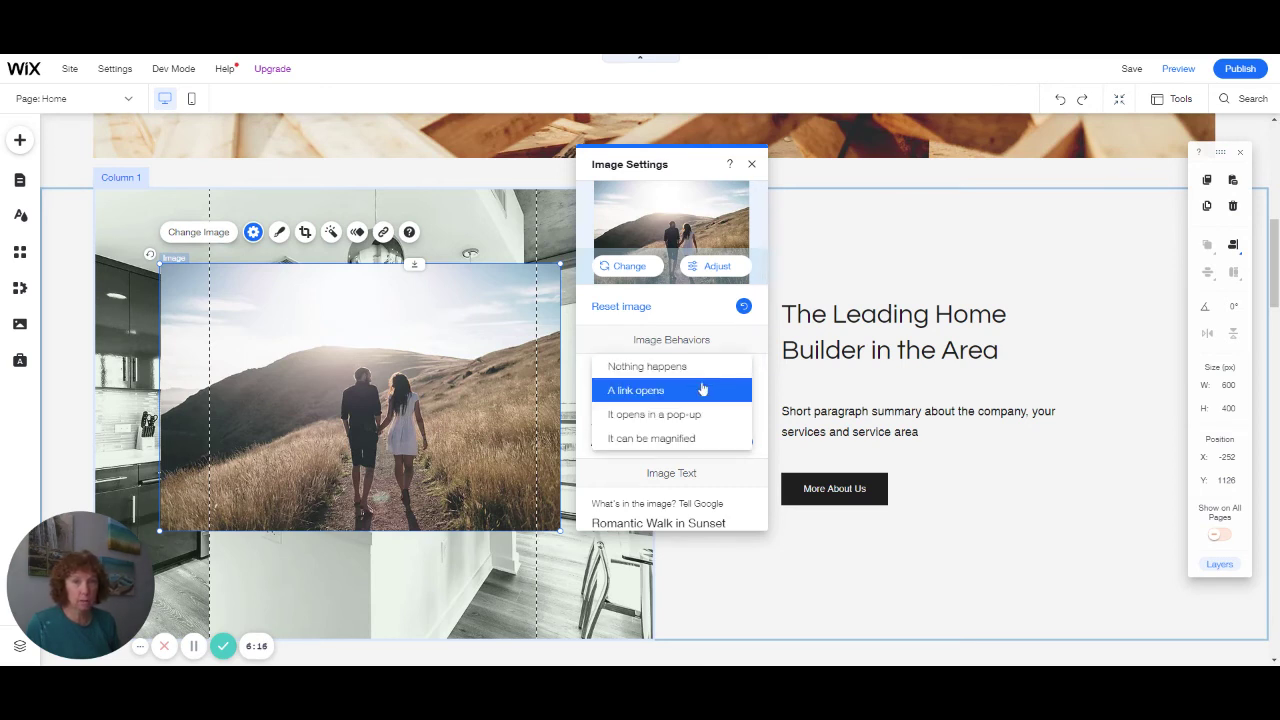
left_click(640, 363)
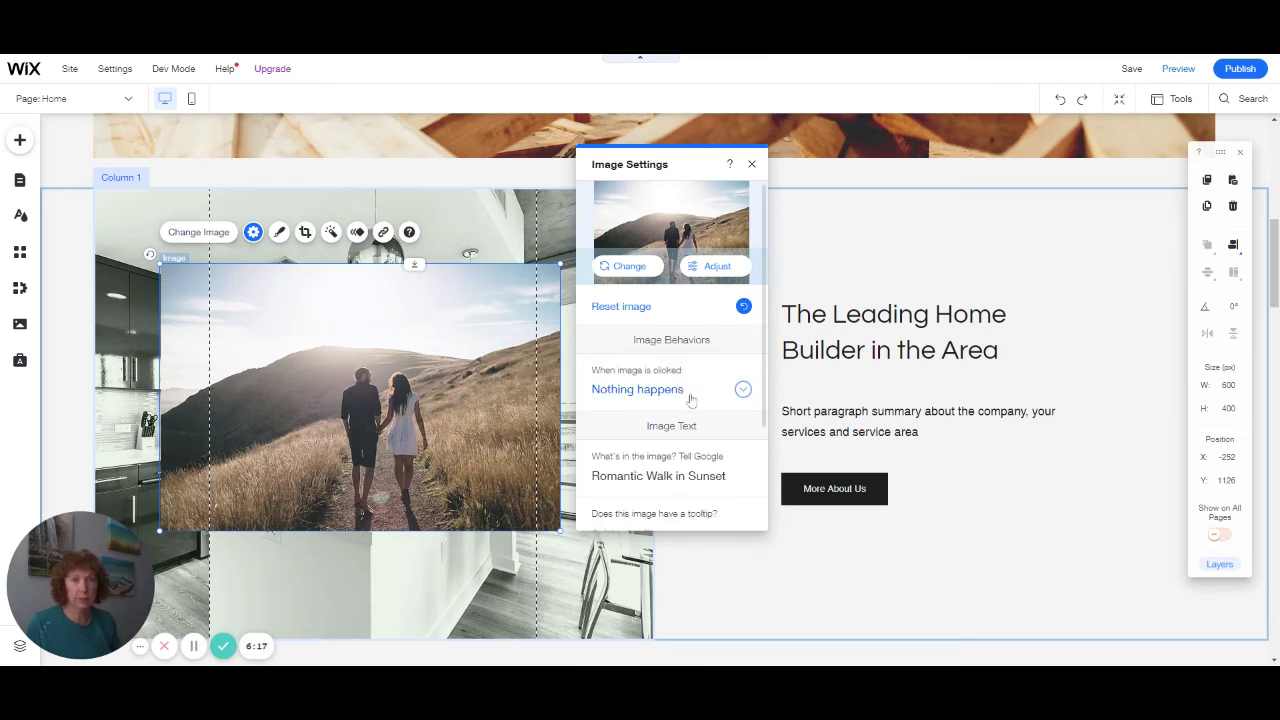
scroll(705, 445, "down", 2)
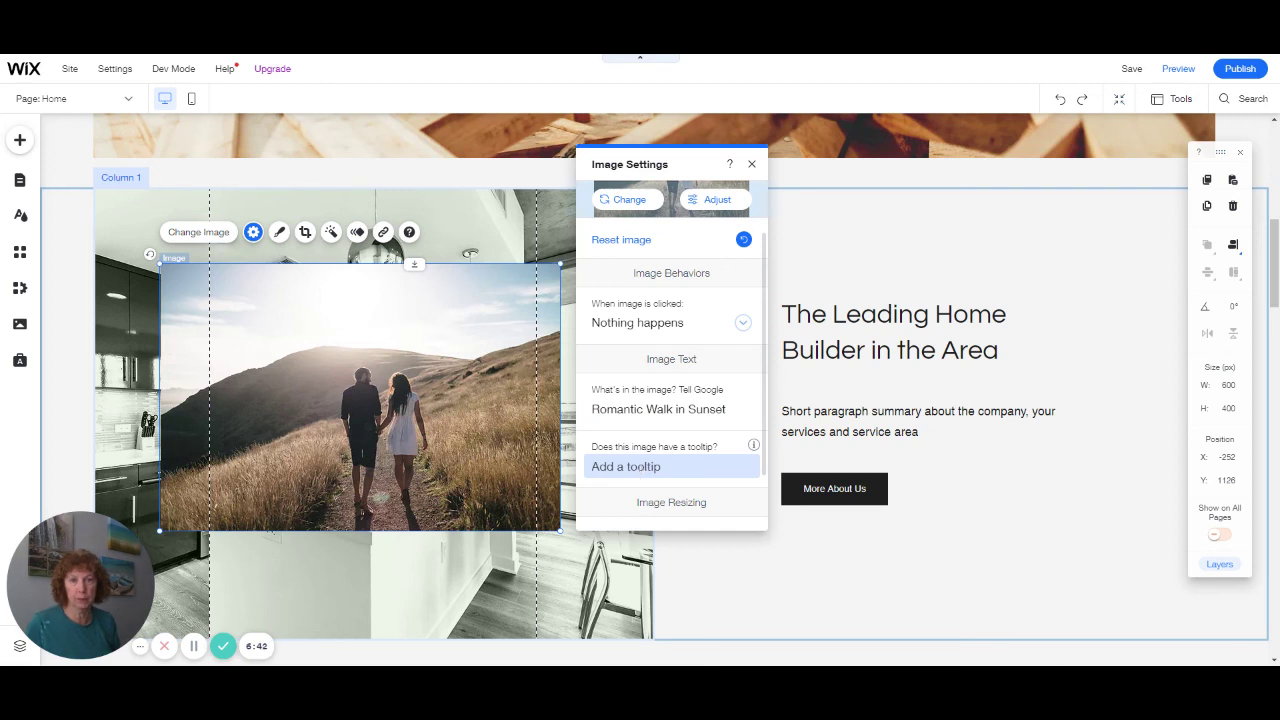
left_click(640, 466)
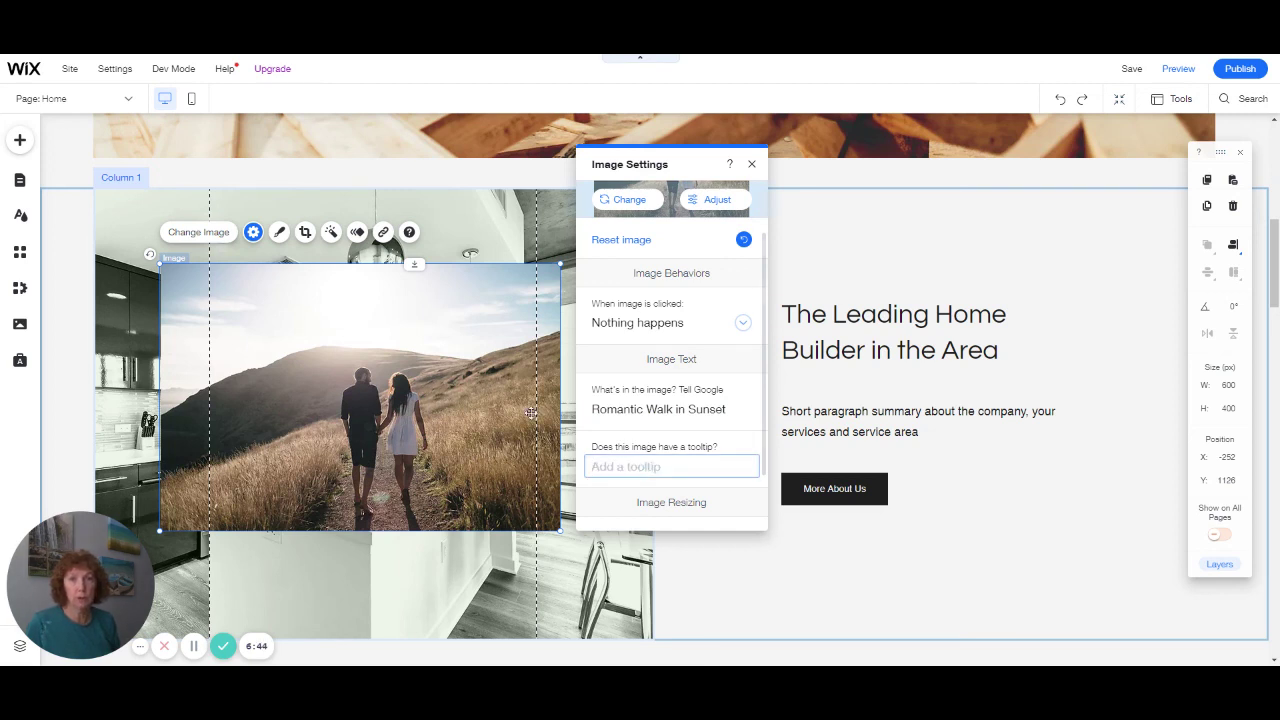
scroll(672, 355, "down", 1)
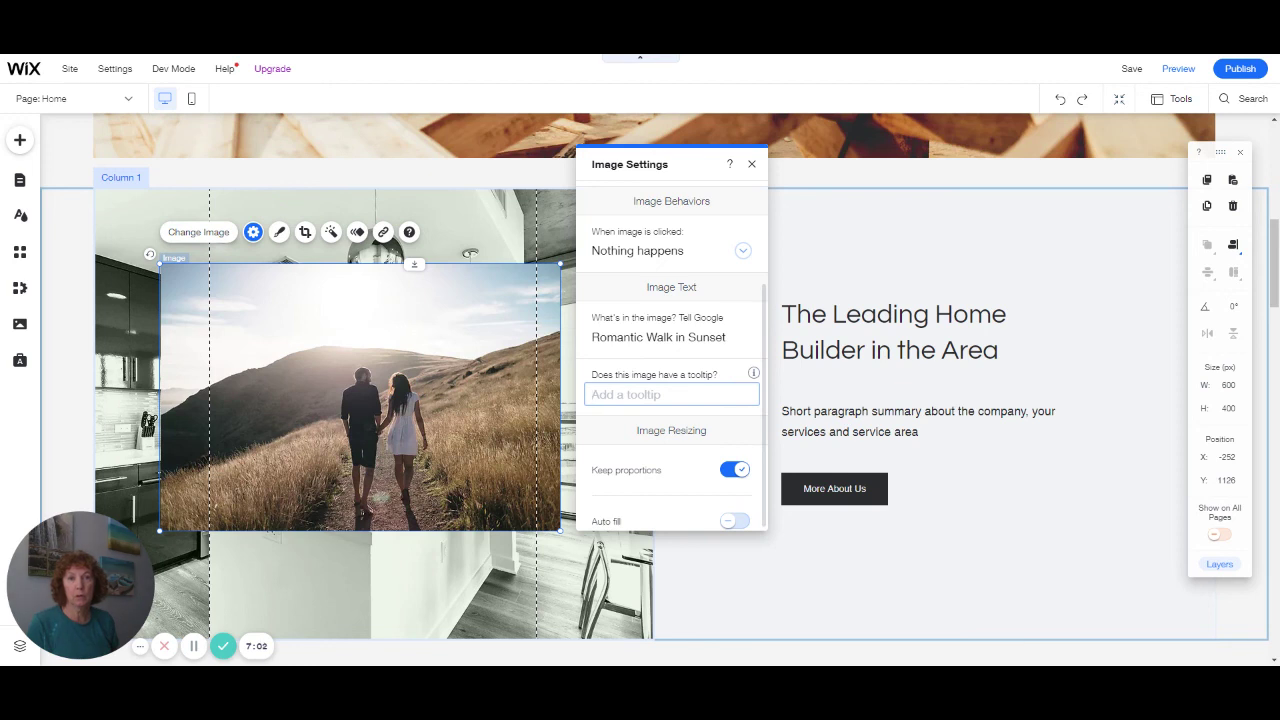
left_click(671, 394)
Close the couple photo's Image Settings panel, leaving it over the kitchen column
scroll(660, 390, "up", 3)
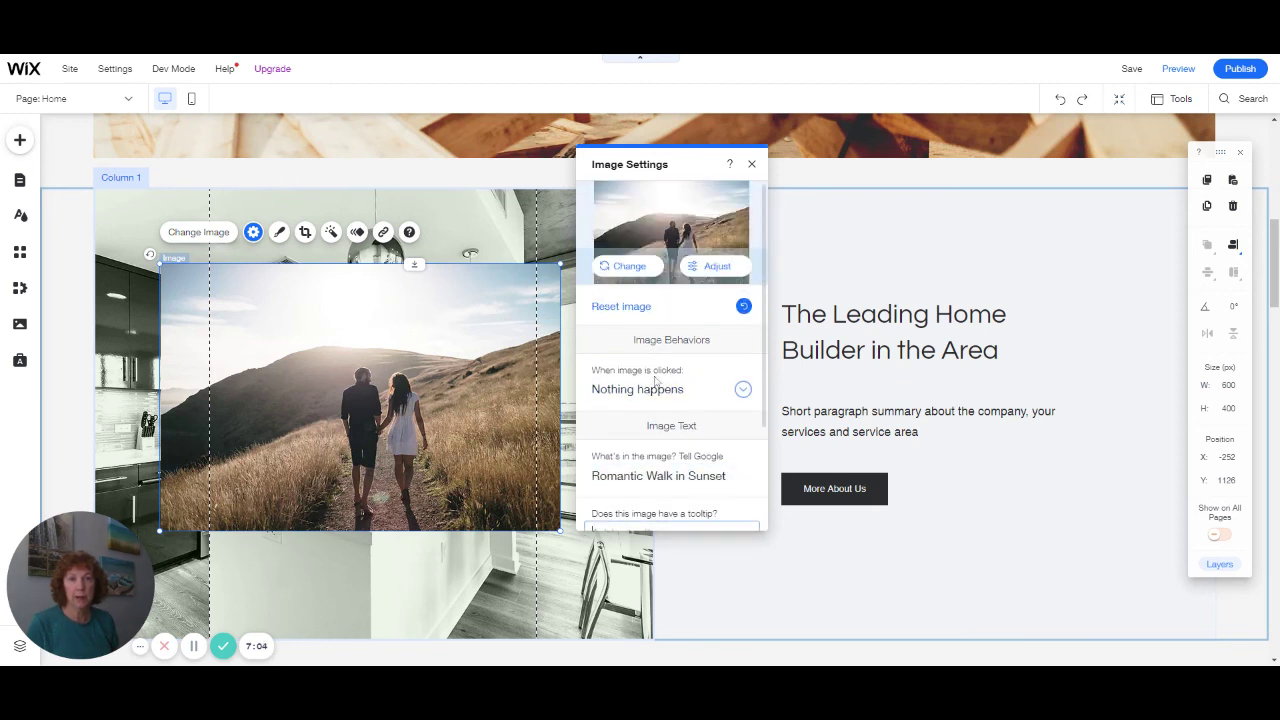
left_click(752, 164)
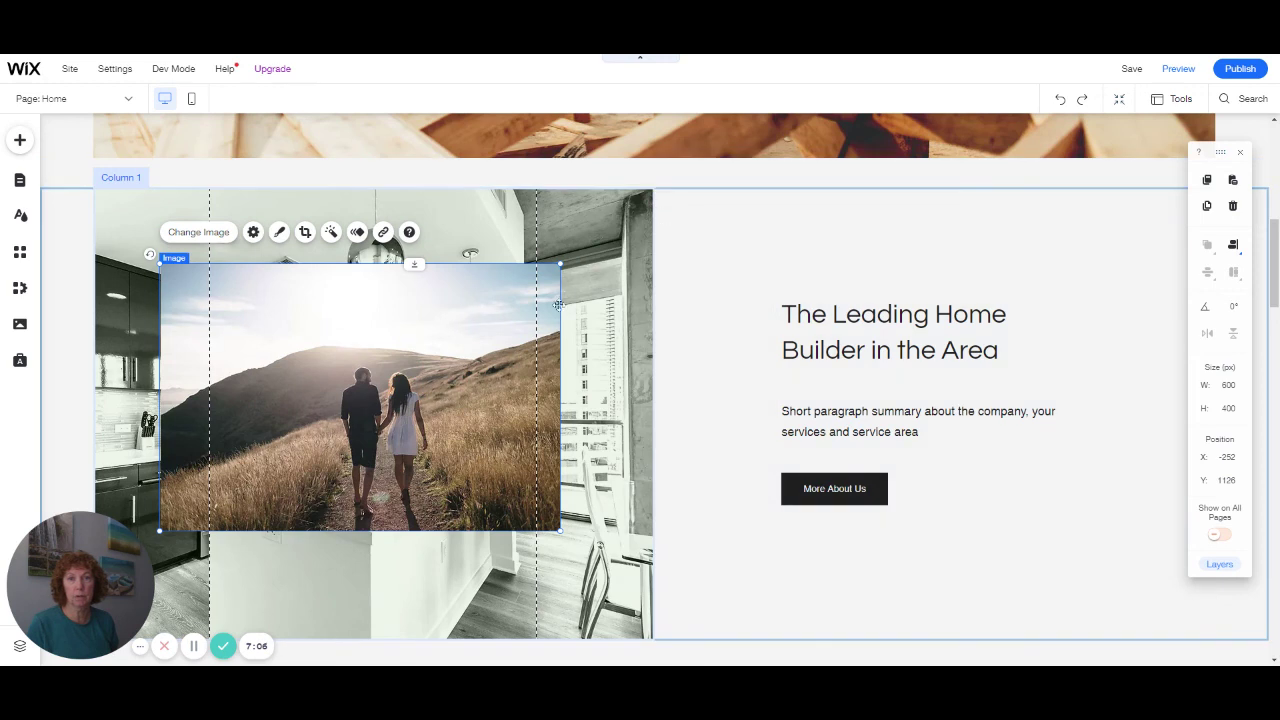